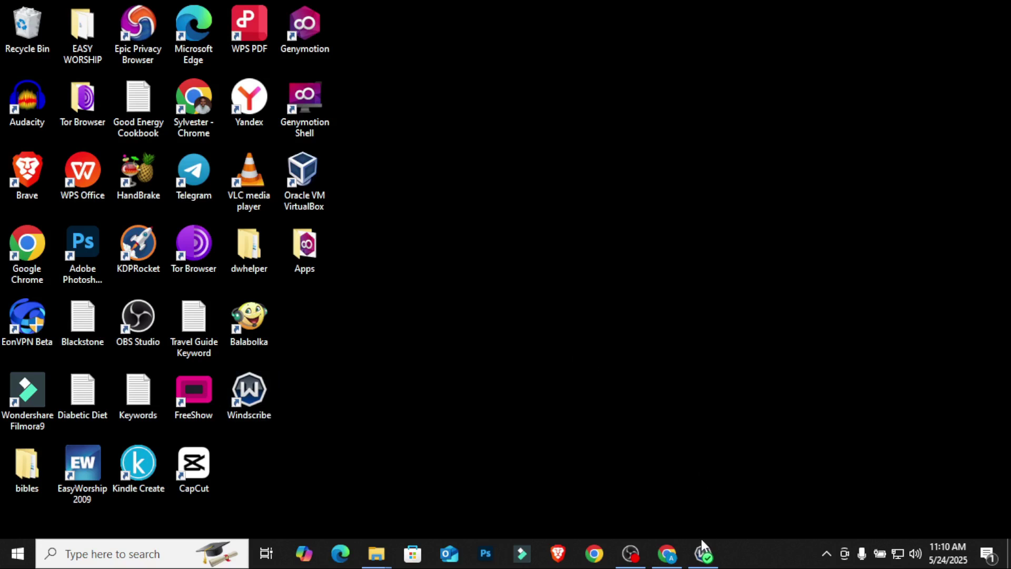
Step: Dismiss the Windscribe VPN panel and bring back Chrome on the 'How to sell books on Google Play' article
click(703, 553)
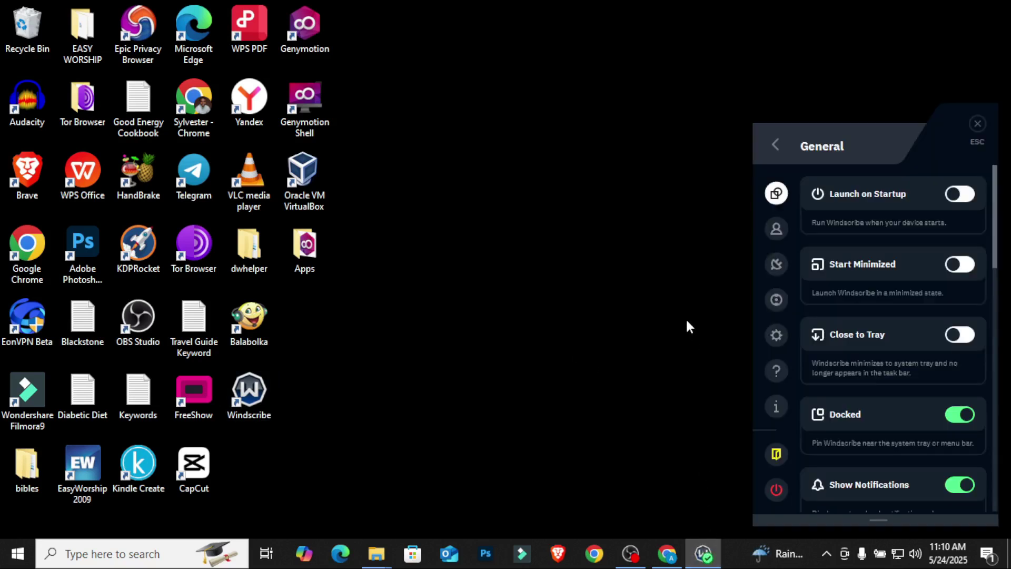
click(775, 146)
click(582, 207)
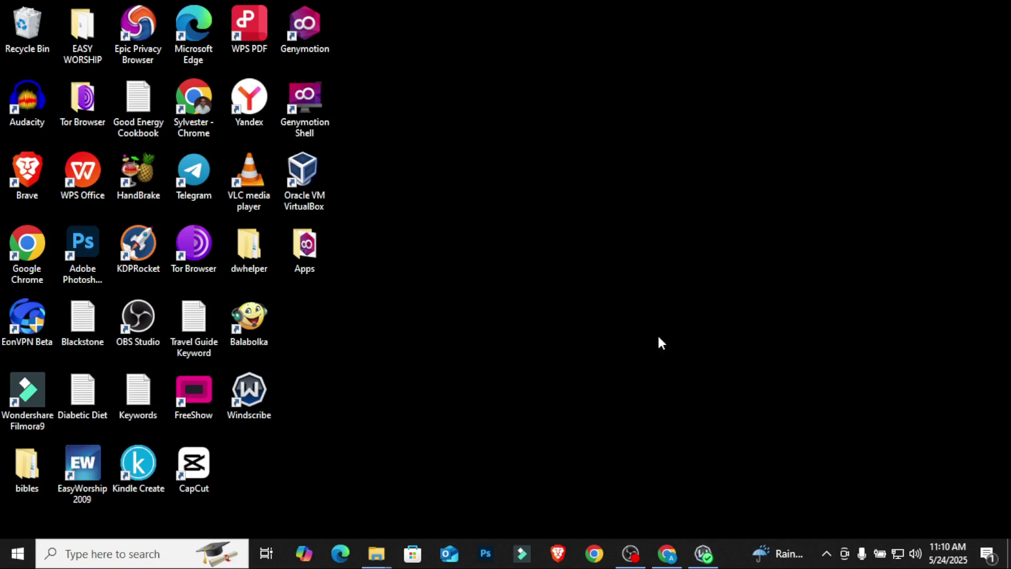
click(668, 553)
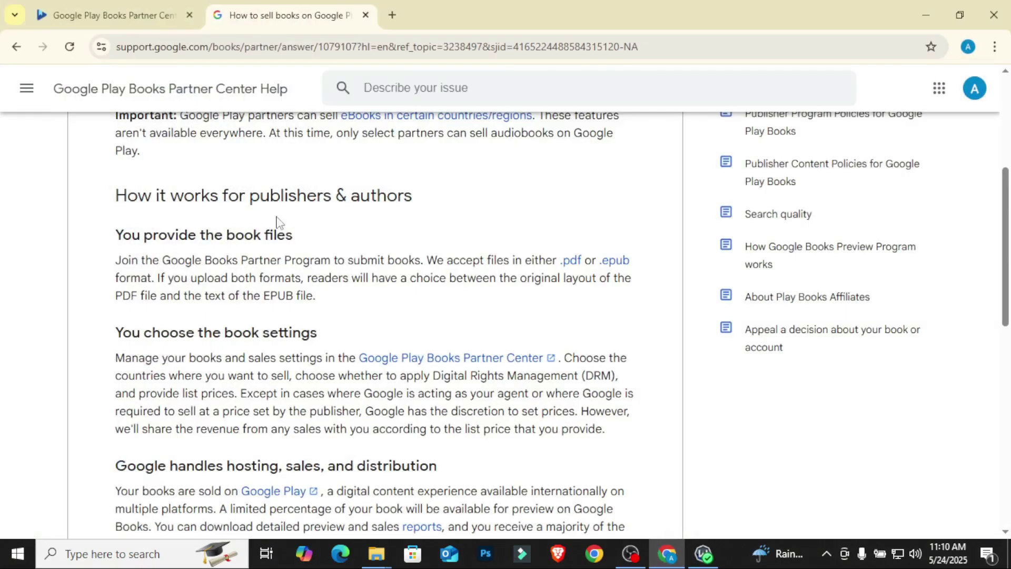
Step: Switch to the play.google.com/books/publish tab and show its landing page from the top
click(89, 8)
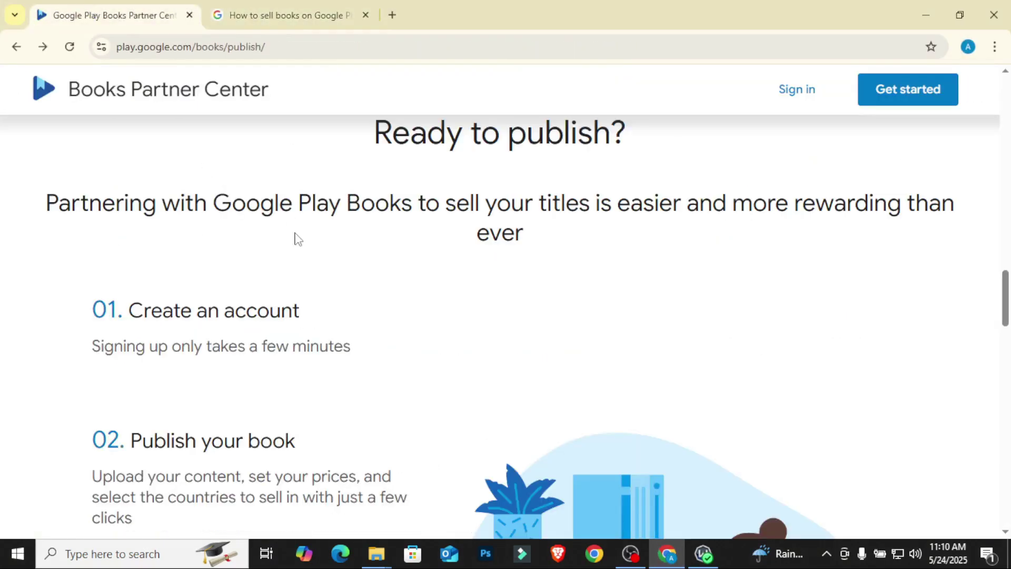
scroll(296, 234, down, 1)
scroll(296, 235, up, 2)
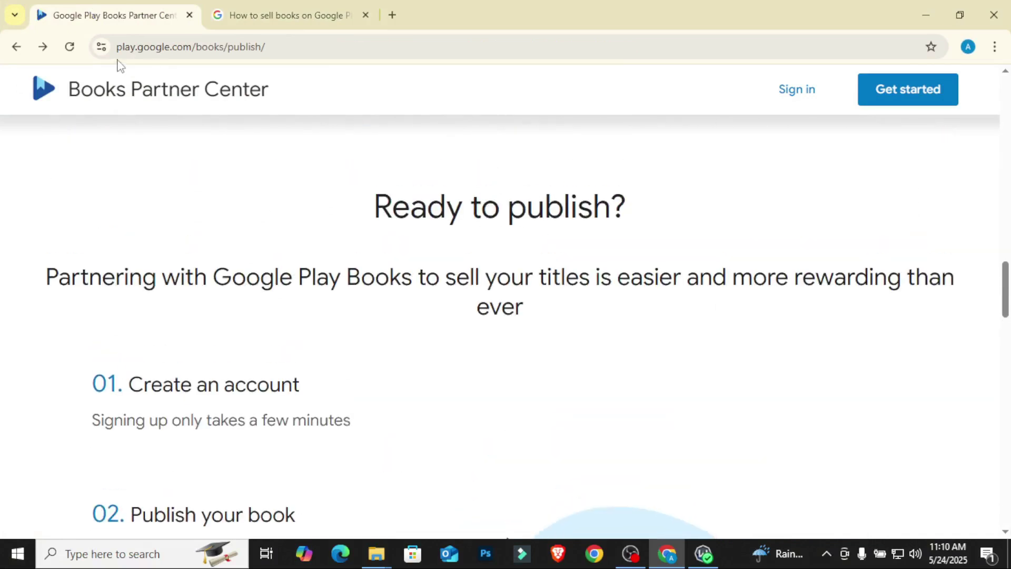
drag(283, 48, 115, 46)
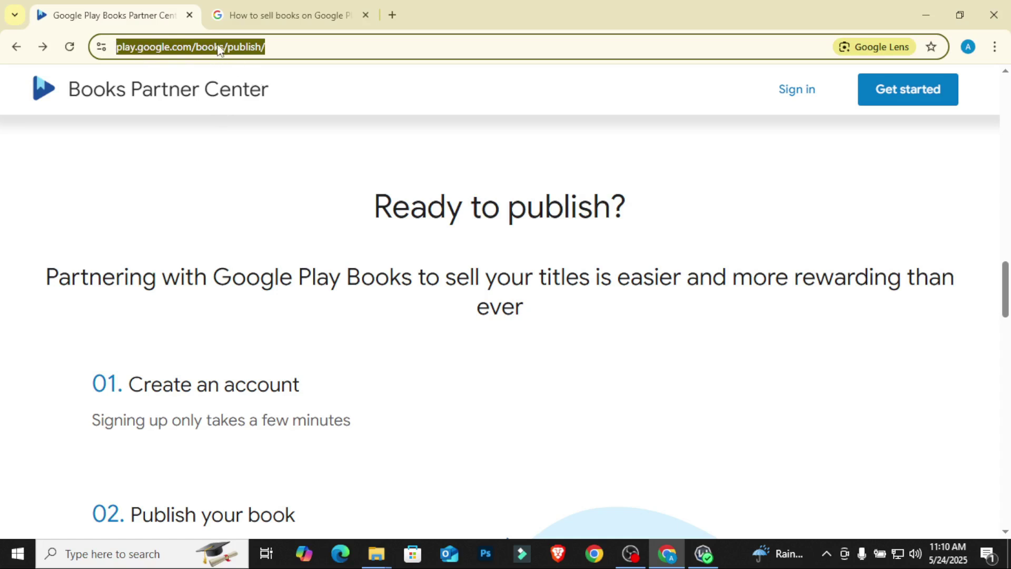
click(244, 152)
scroll(271, 207, up, 4)
scroll(280, 207, up, 10)
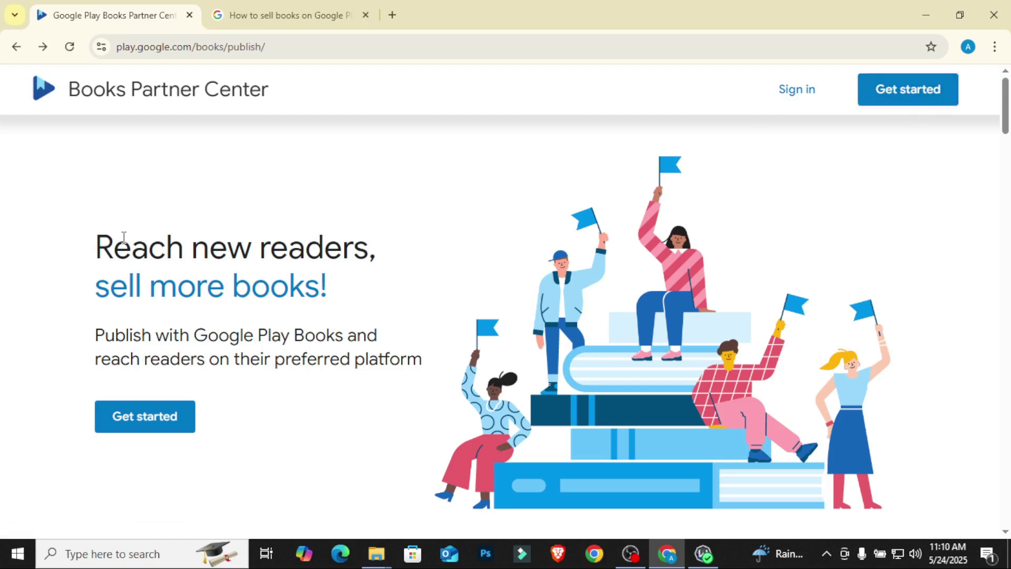
Step: Browse the landing page sections, including the 75+ countries reach, then choose Get started
scroll(406, 292, down, 5)
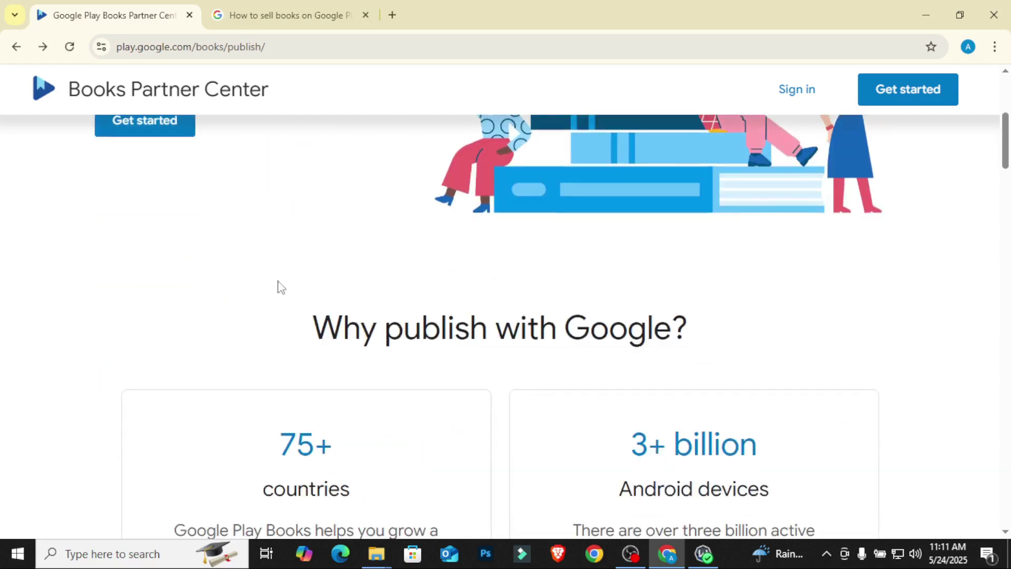
scroll(263, 286, down, 3)
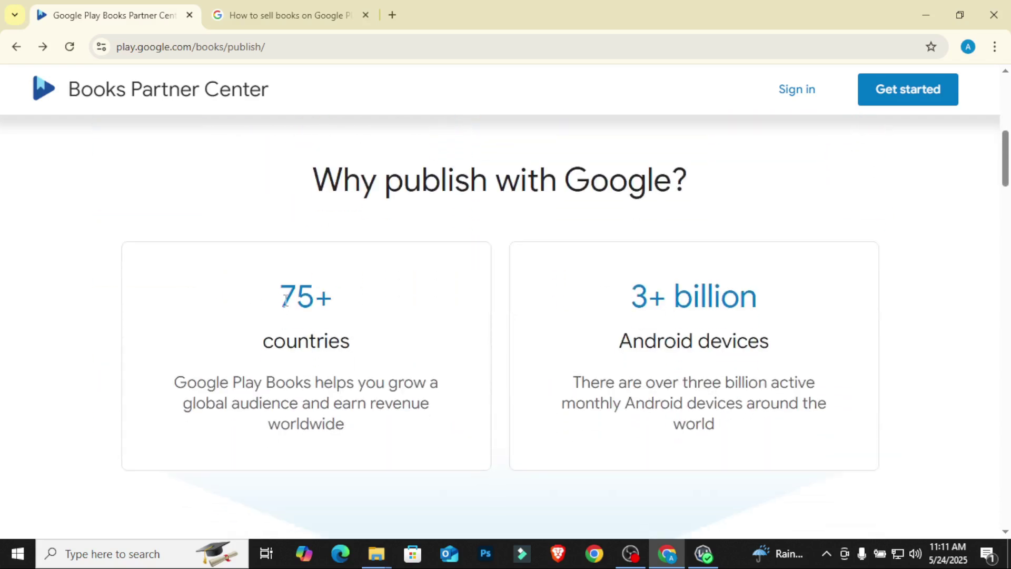
drag(285, 300, 356, 341)
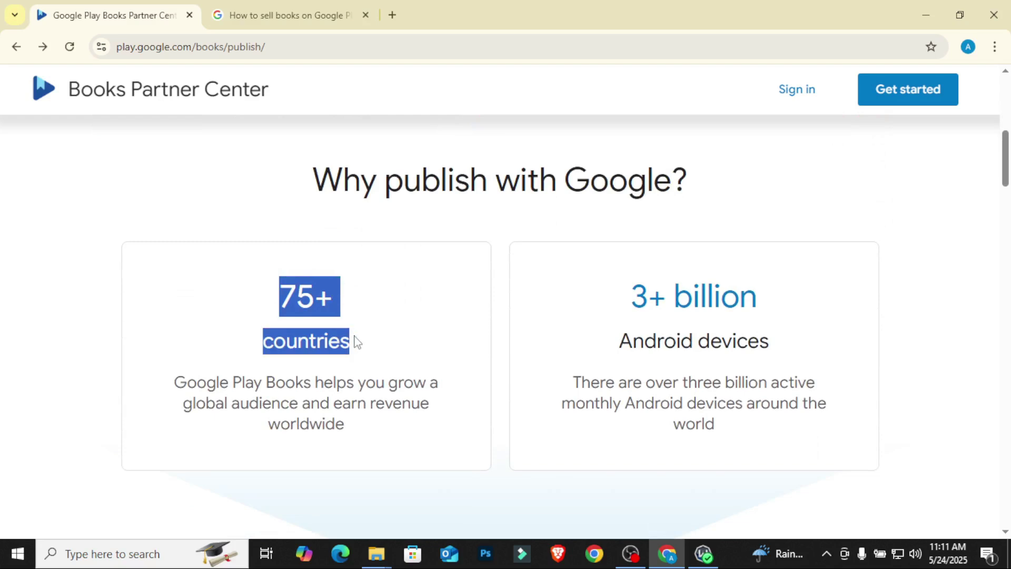
click(202, 187)
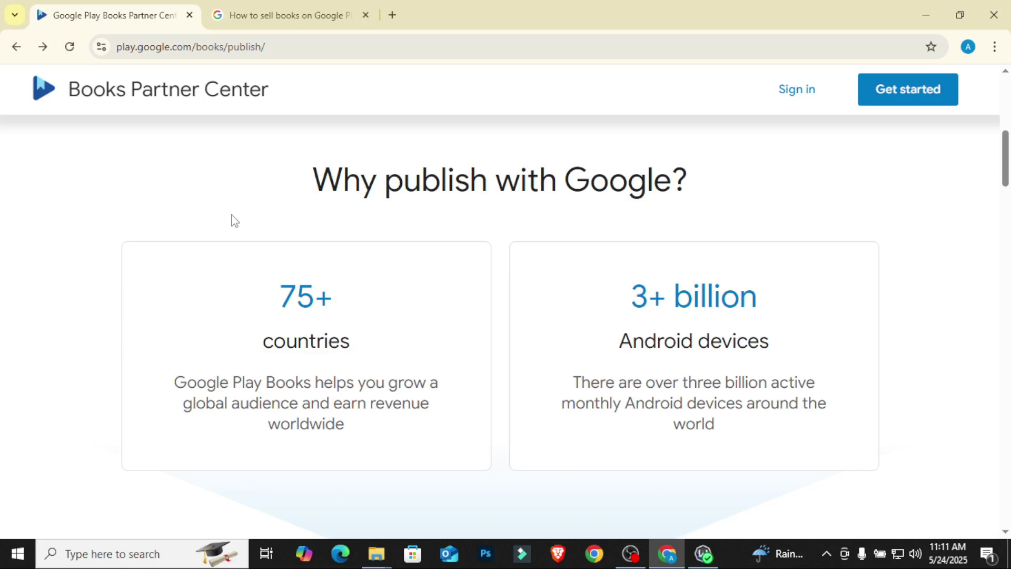
scroll(231, 215, down, 10)
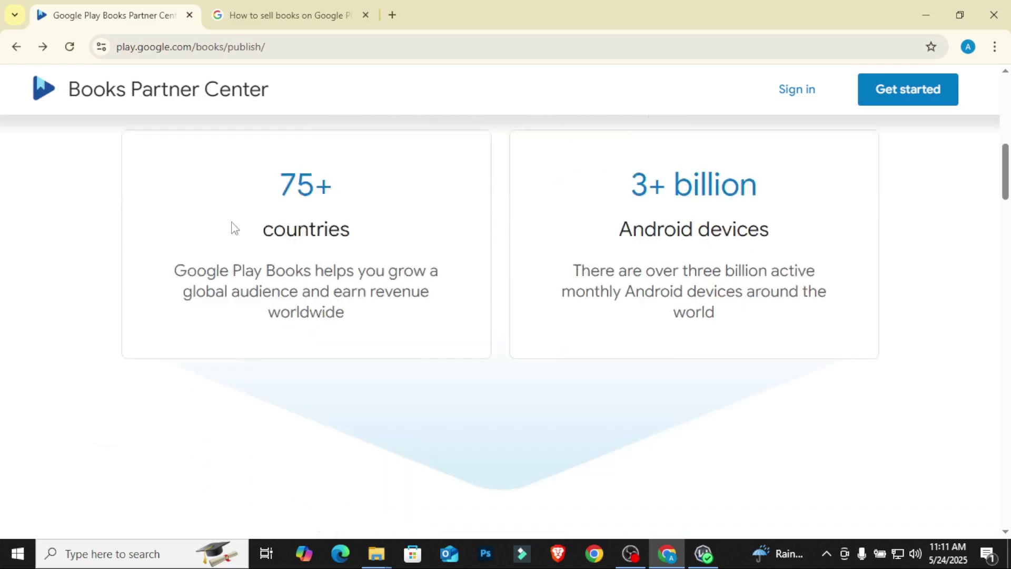
scroll(232, 229, up, 5)
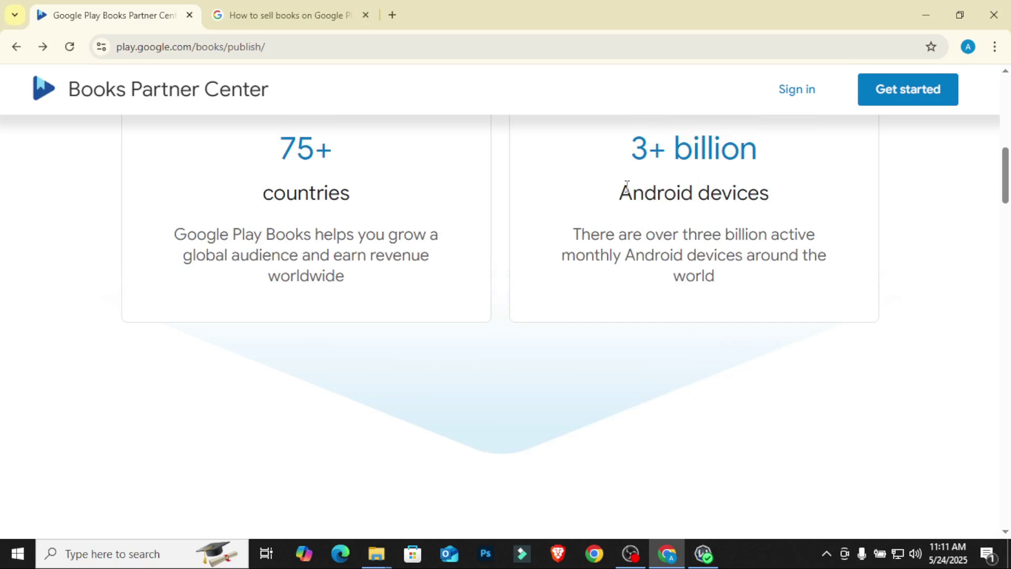
scroll(790, 289, down, 7)
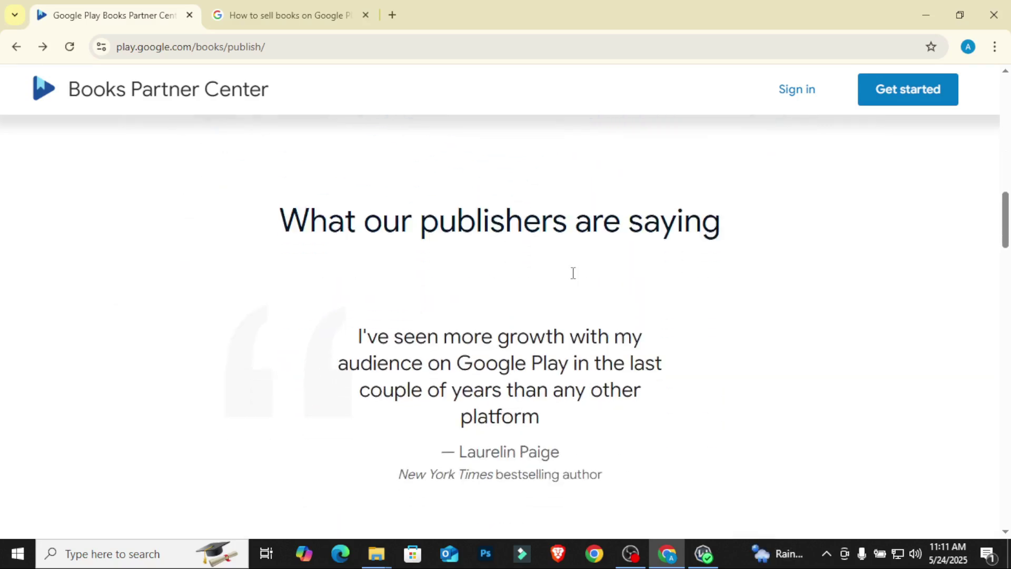
scroll(572, 273, down, 10)
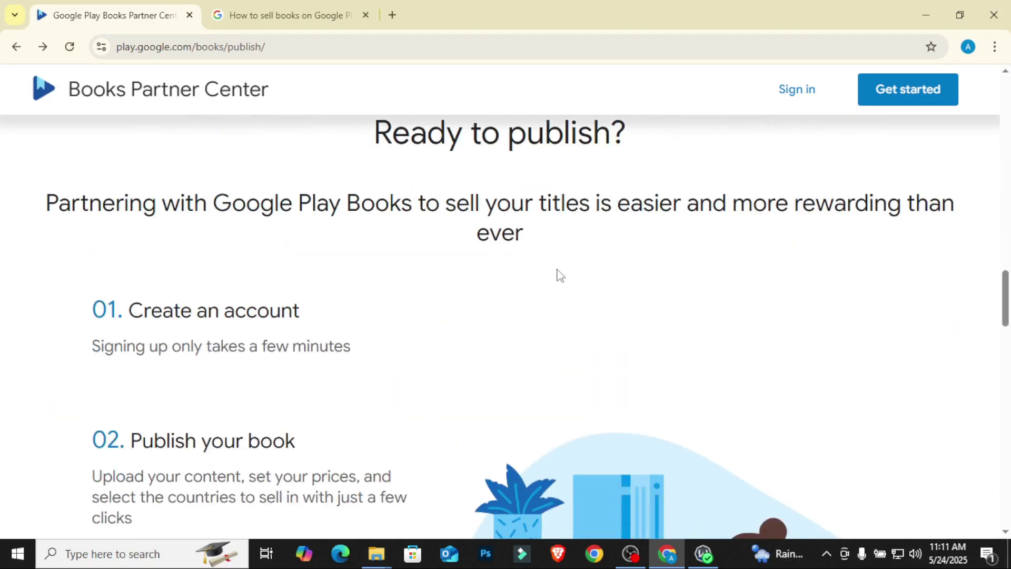
scroll(559, 275, down, 3)
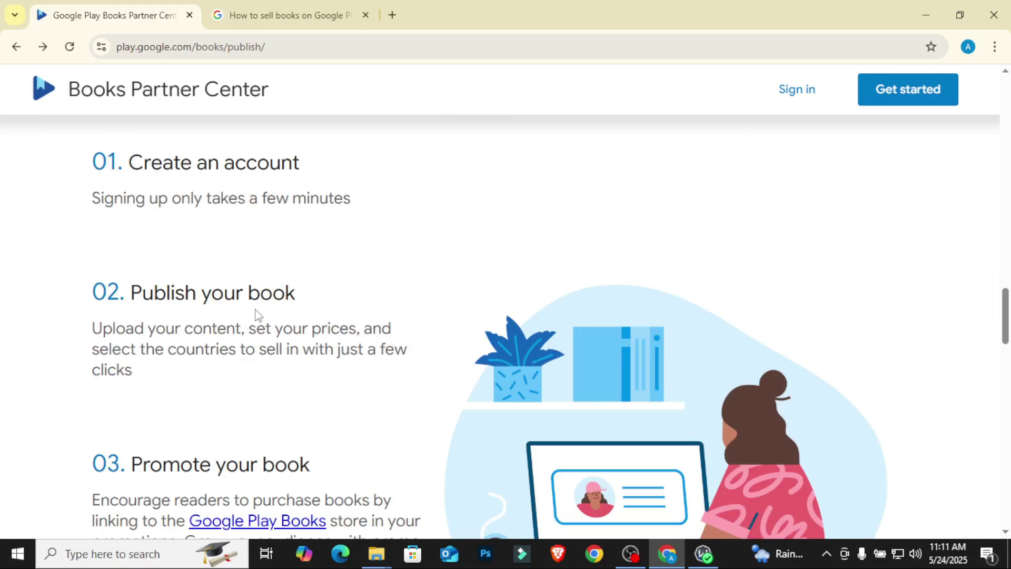
scroll(313, 297, up, 3)
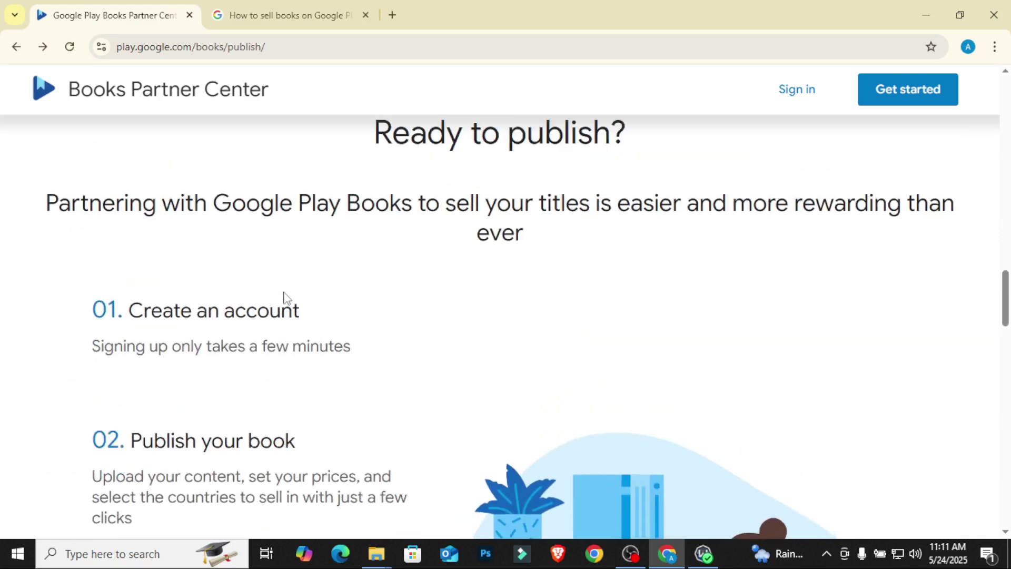
scroll(284, 303, up, 1)
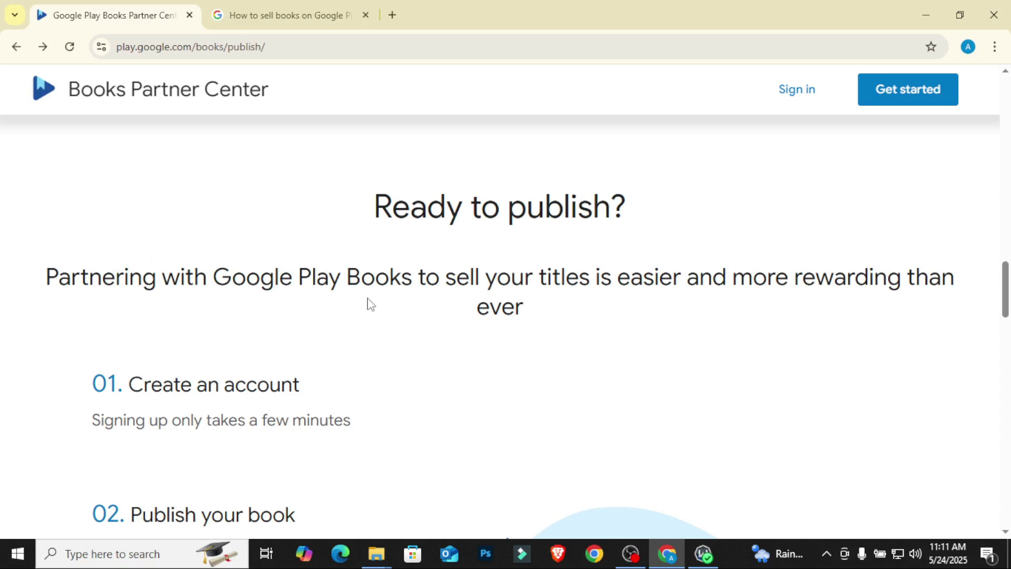
scroll(366, 301, down, 3)
scroll(341, 283, up, 2)
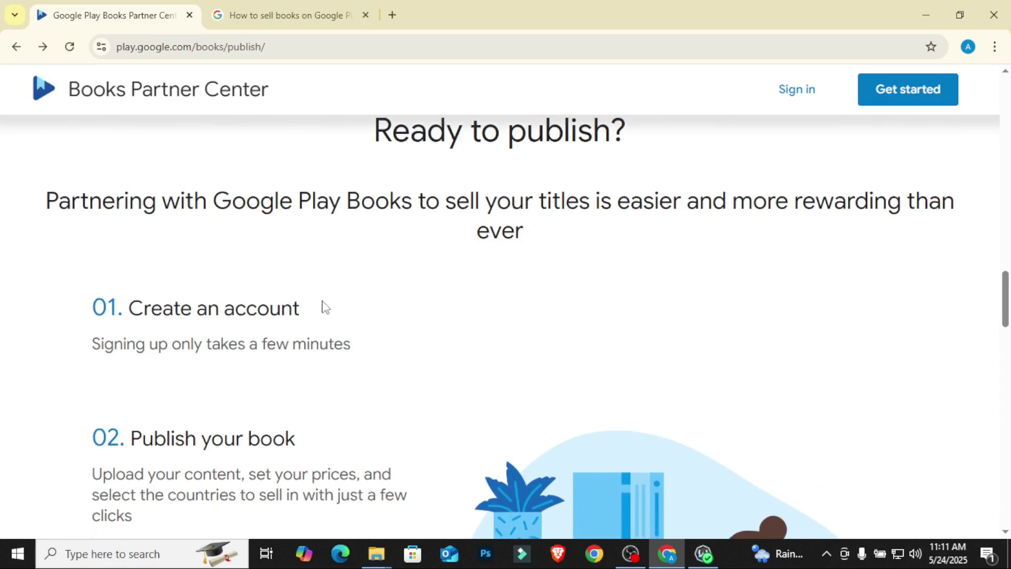
scroll(323, 307, down, 6)
scroll(253, 306, down, 3)
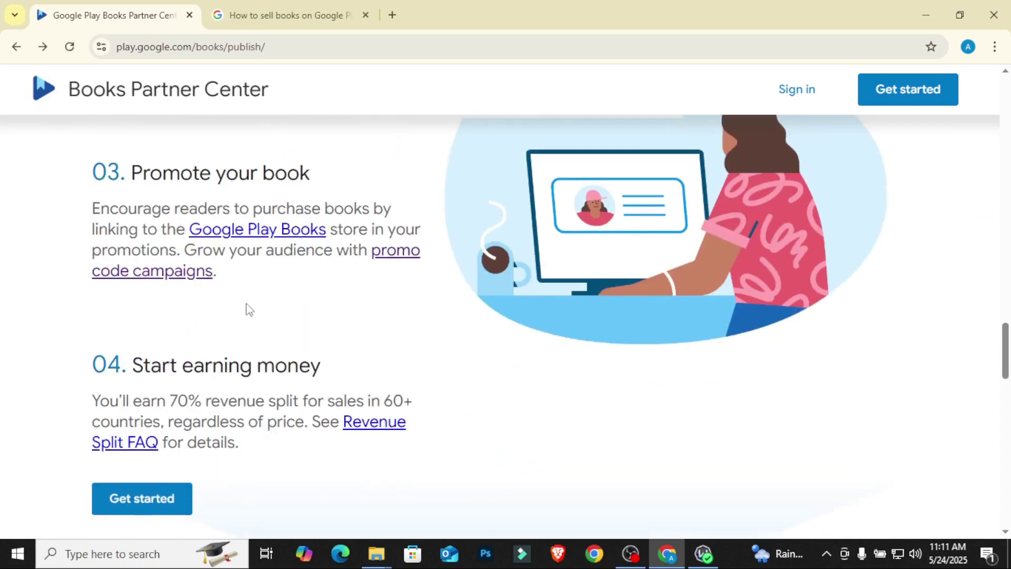
scroll(240, 316, up, 1)
scroll(234, 309, up, 13)
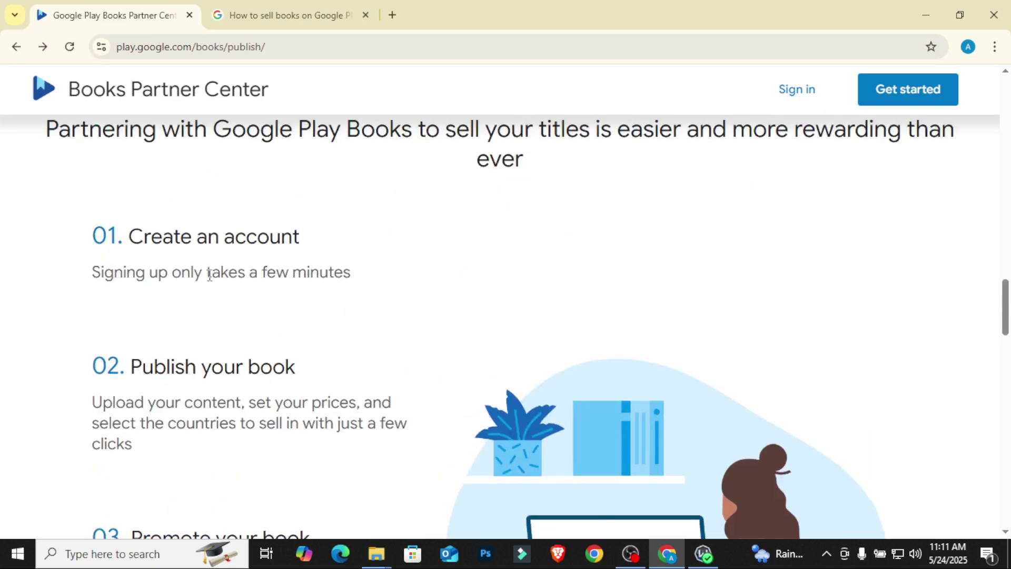
click(883, 97)
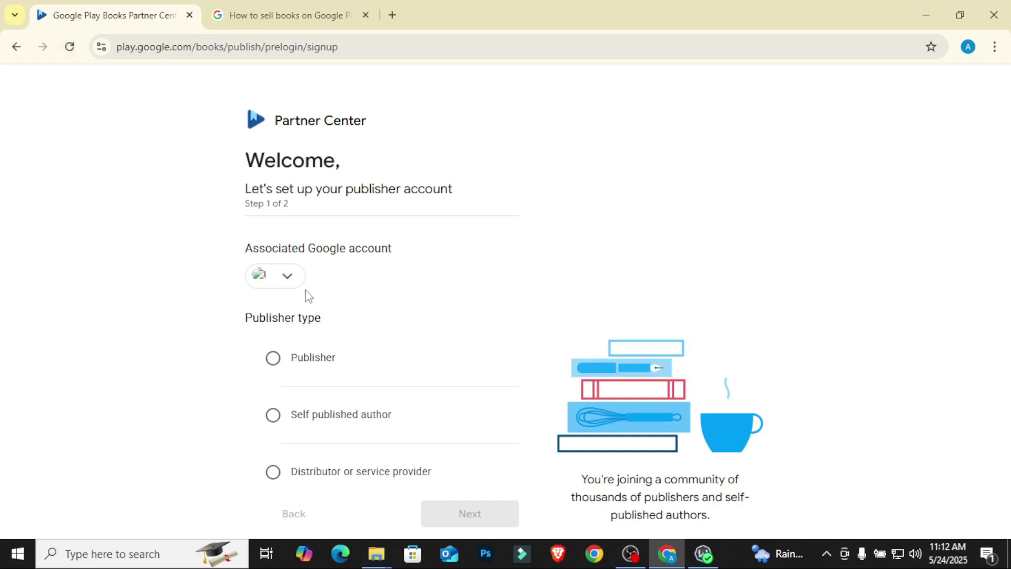
Step: Reload the sign-up page so the signed-in Google account appears as the associated account
click(68, 48)
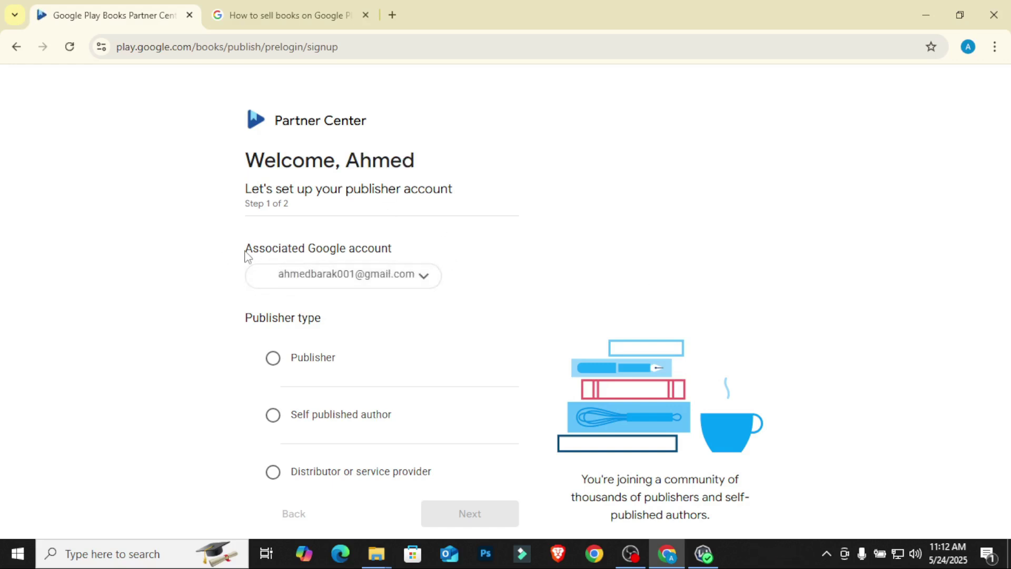
drag(245, 255, 406, 253)
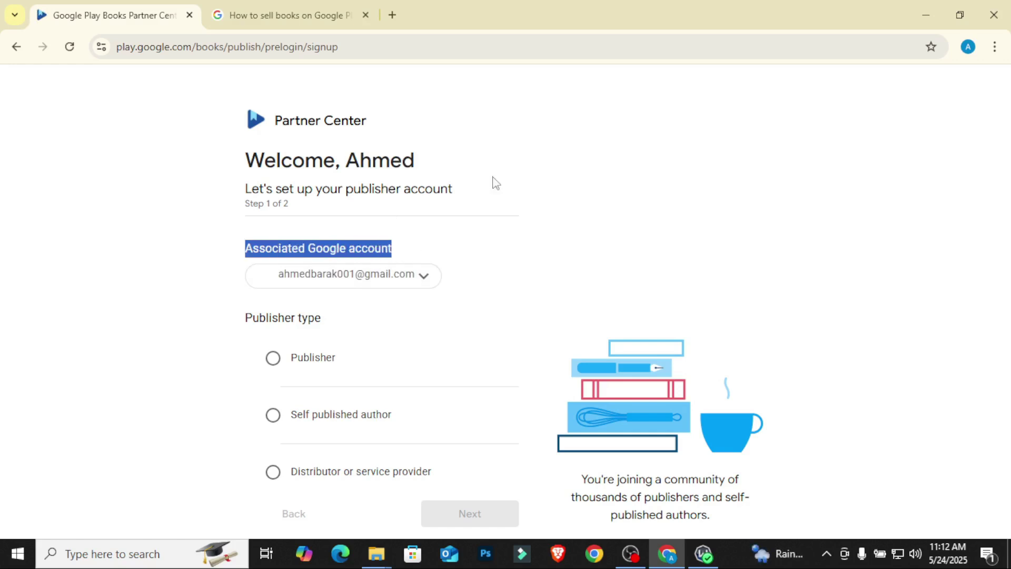
click(530, 125)
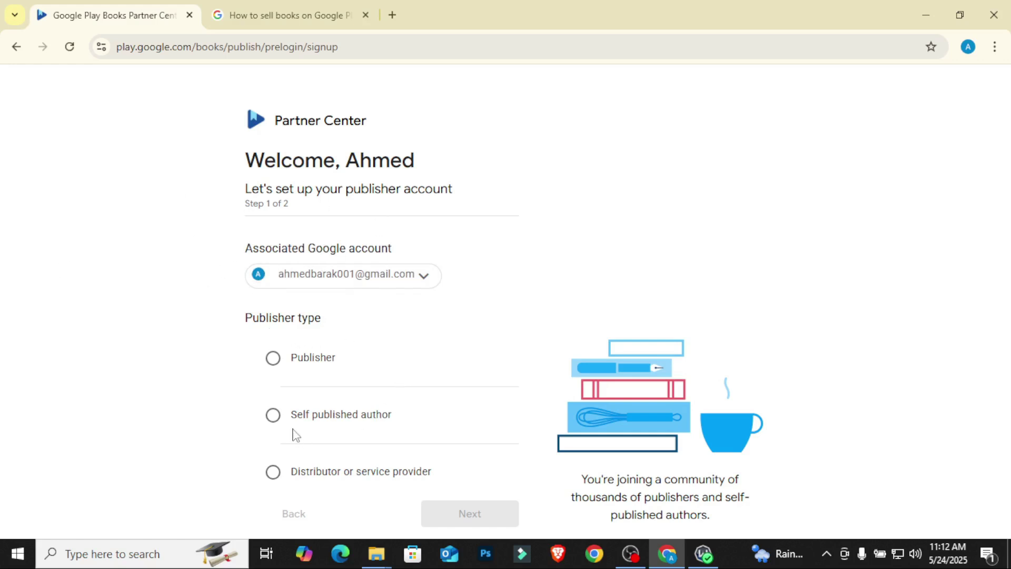
Step: Choose Publisher as publisher type and paste the first name from the Welcome heading as publisher name
click(272, 358)
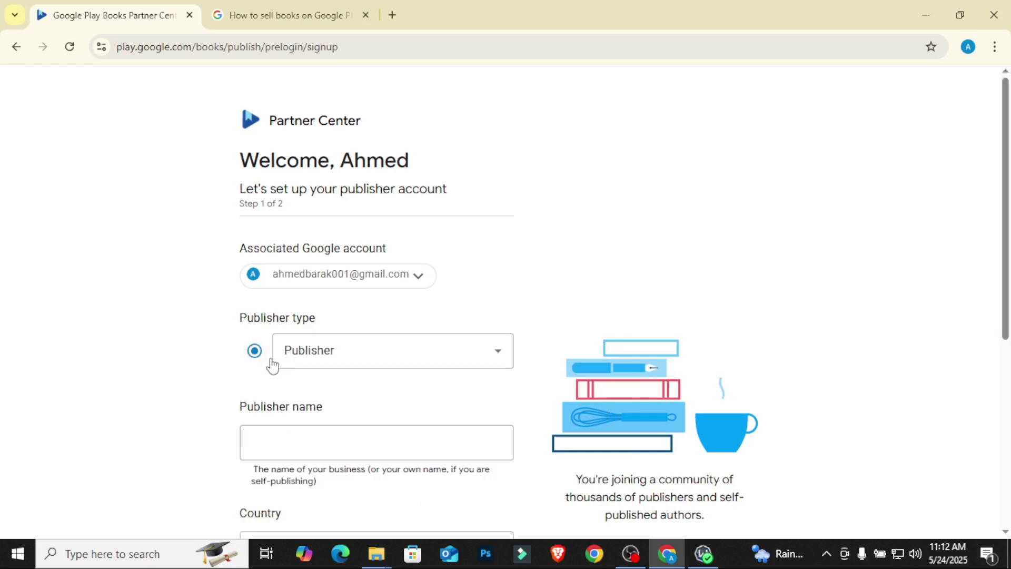
scroll(105, 298, down, 3)
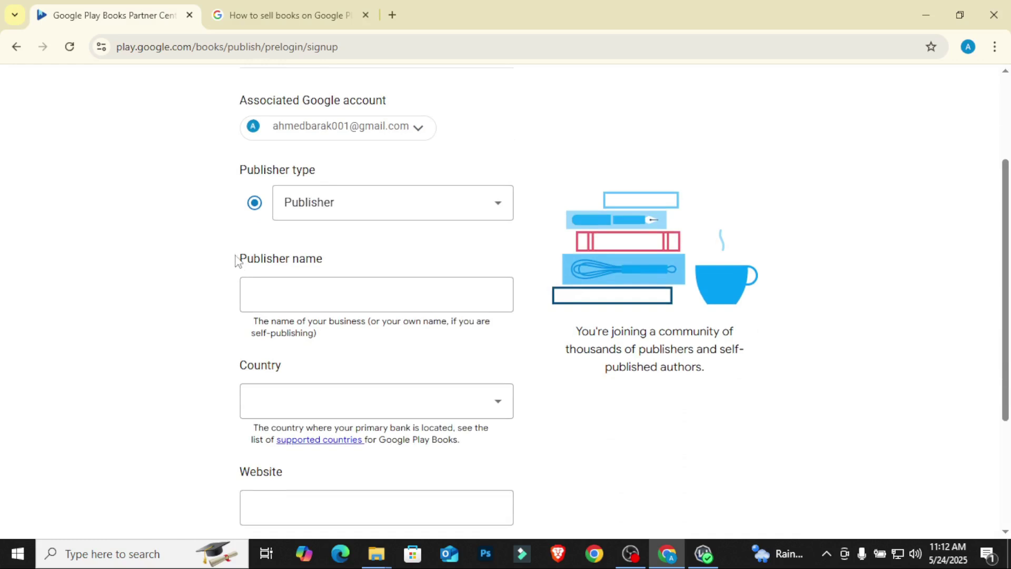
click(269, 298)
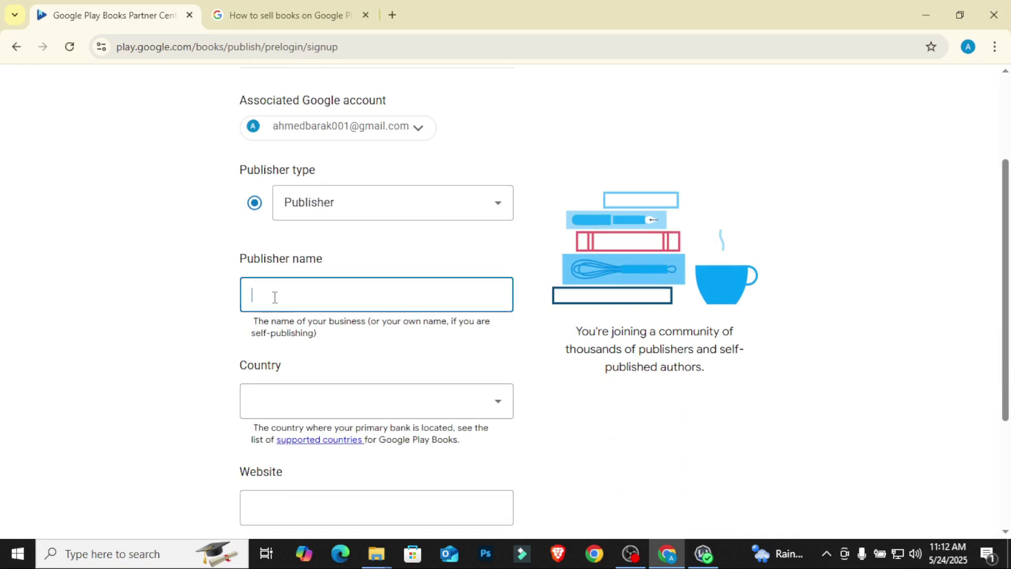
scroll(275, 298, up, 3)
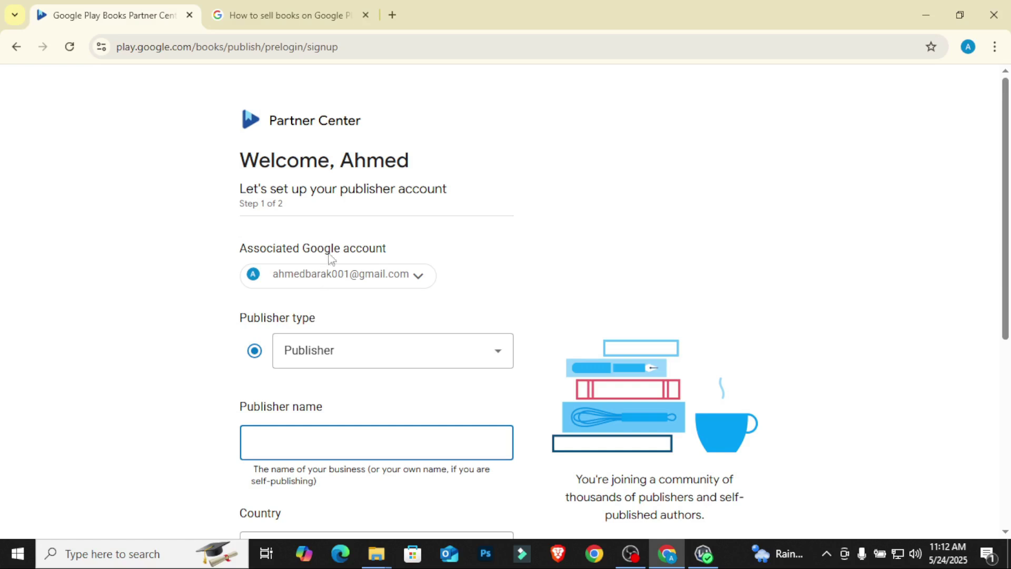
drag(341, 160, 456, 164)
key(ctrl+c)
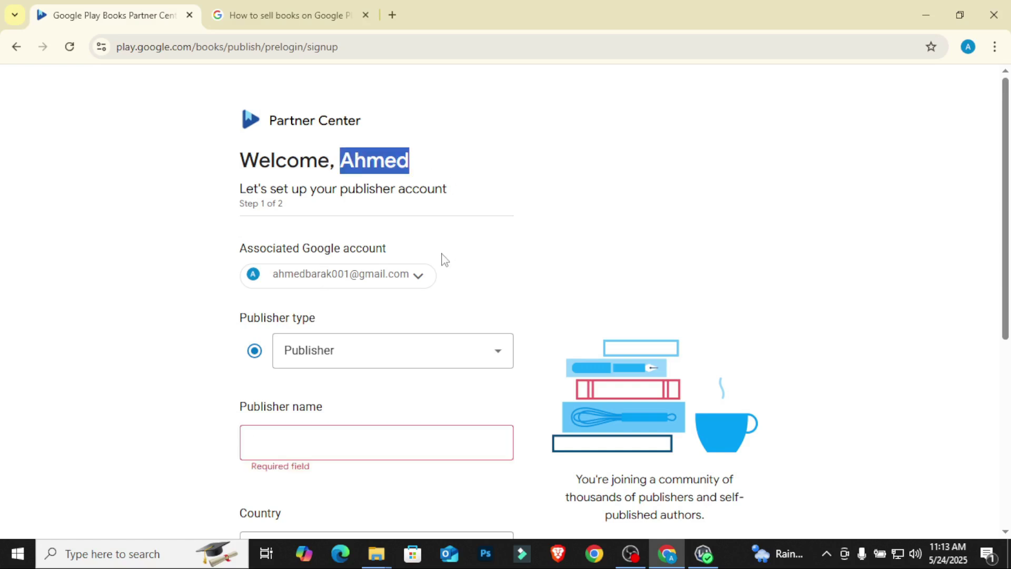
scroll(395, 327, down, 1)
click(345, 372)
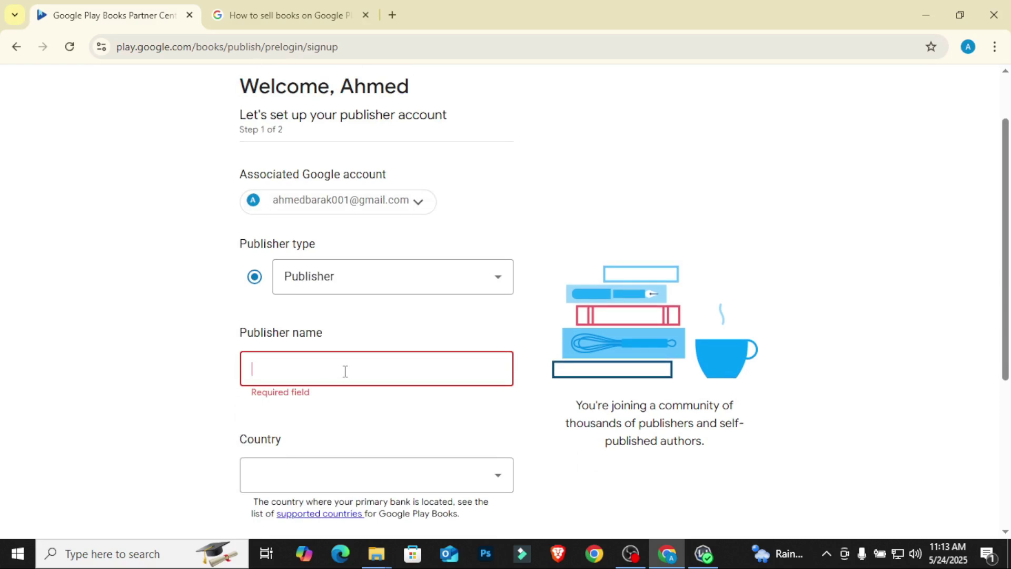
key(ctrl+v)
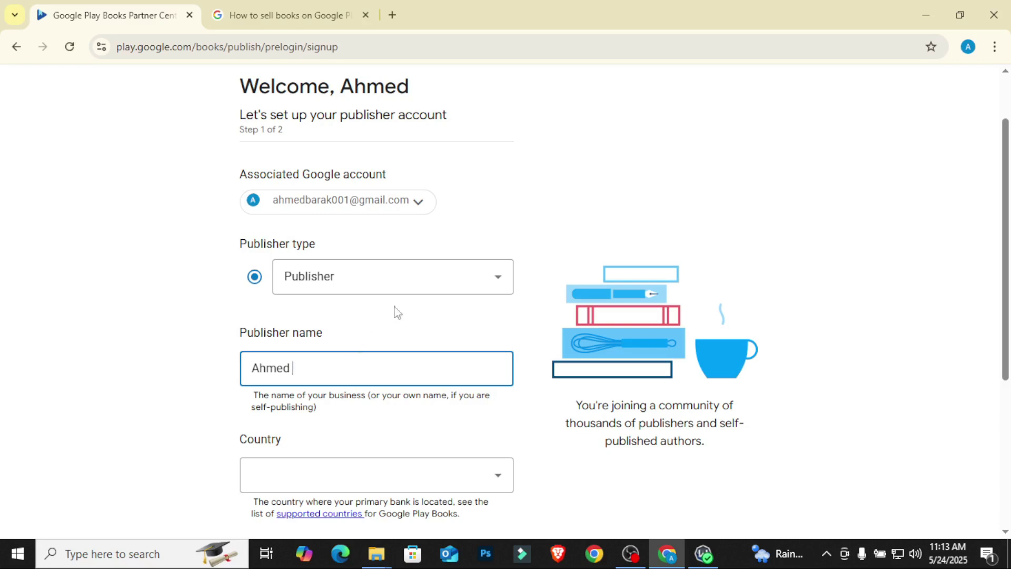
click(422, 278)
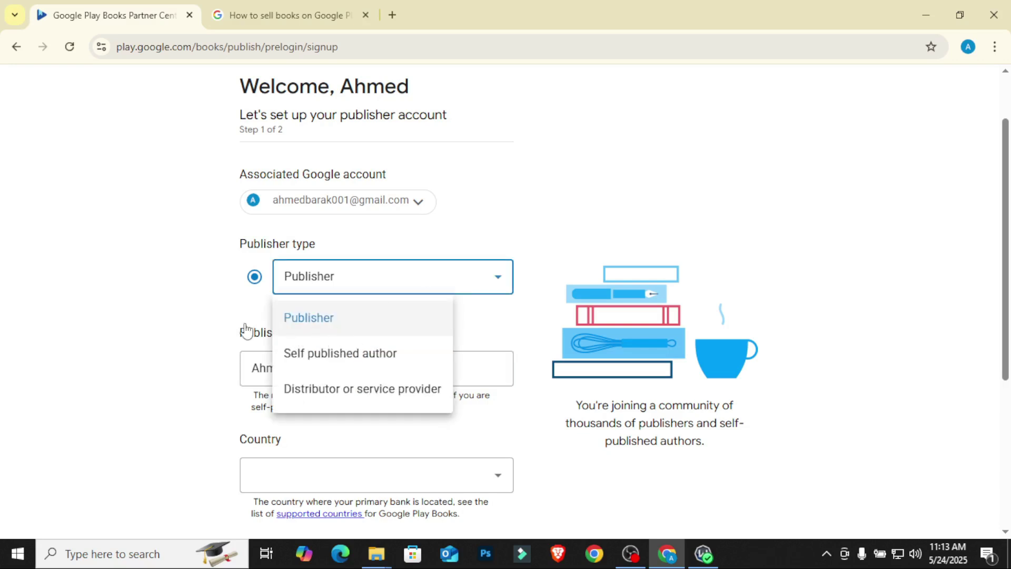
Step: Append ' Publishing' after the first name in the Publisher name field
click(193, 302)
scroll(193, 302, down, 1)
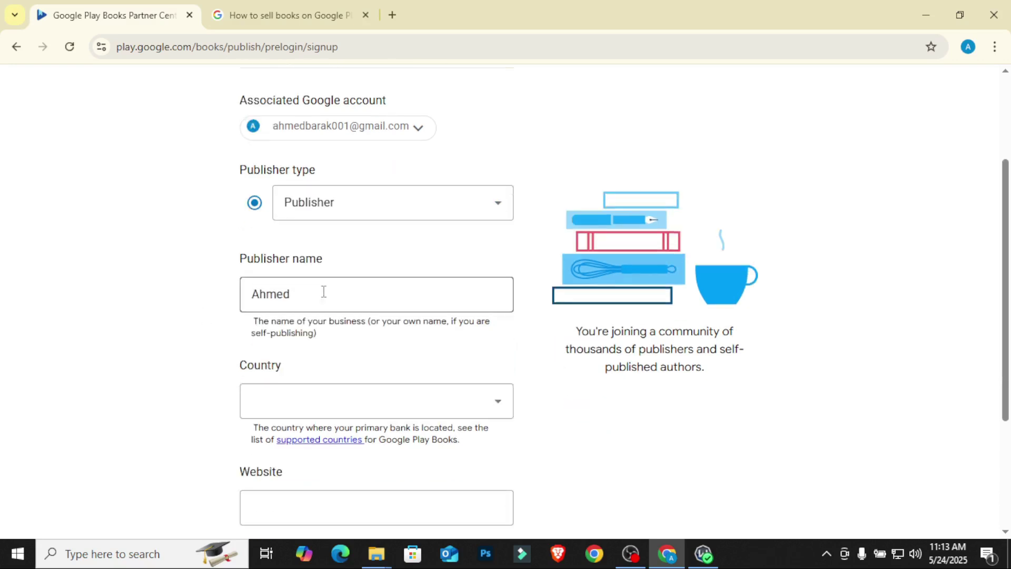
drag(295, 294, 252, 312)
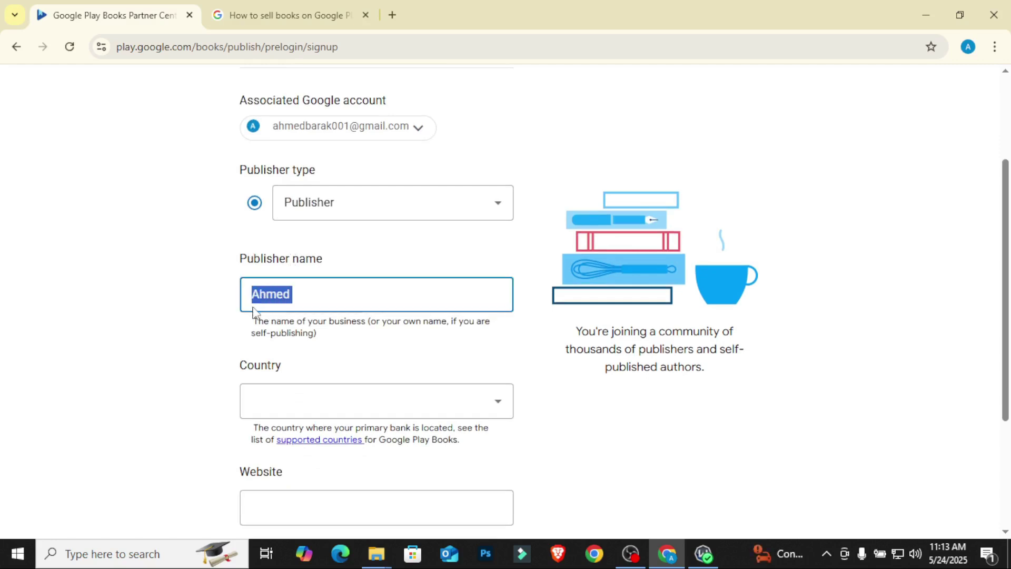
click(312, 299)
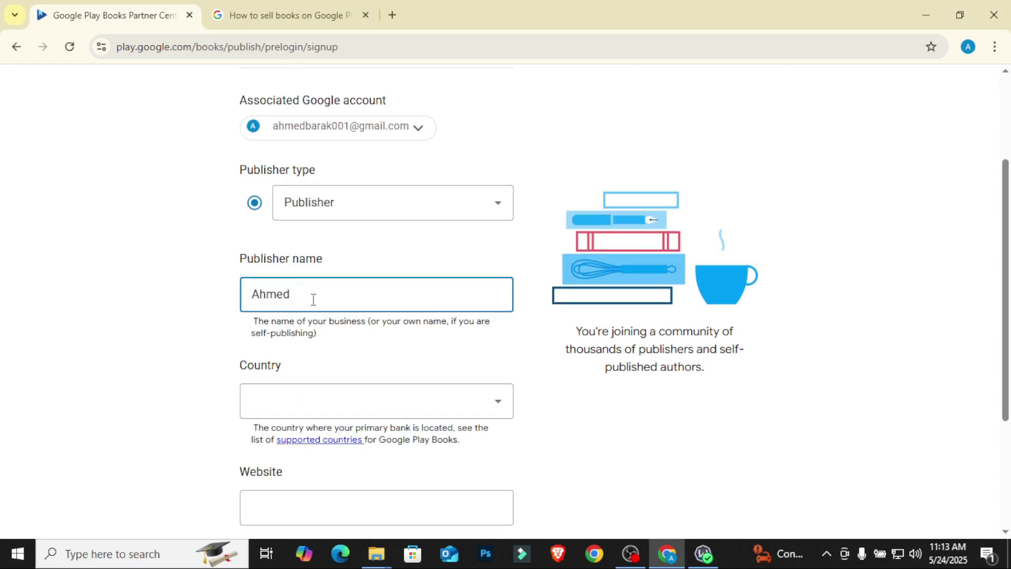
text(Publishing)
click(162, 304)
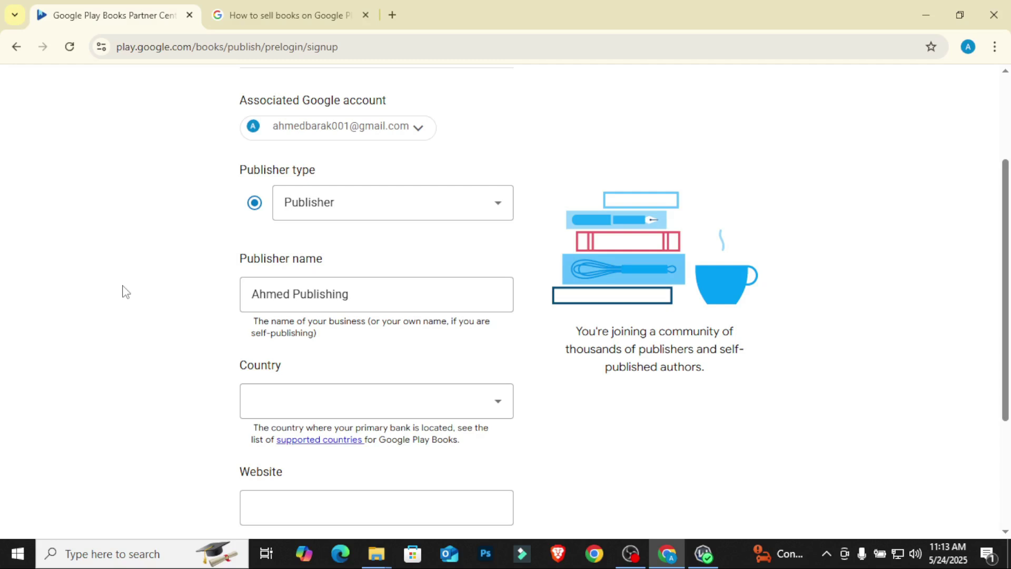
click(282, 411)
Step: Pick United Kingdom from the supported-countries list as the Country
scroll(295, 266, down, 4)
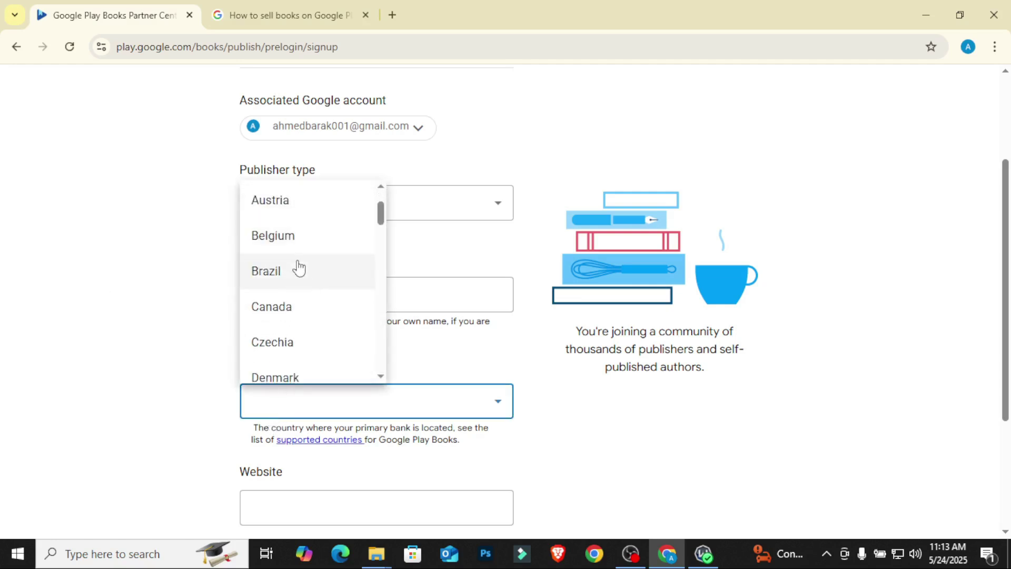
scroll(290, 274, down, 10)
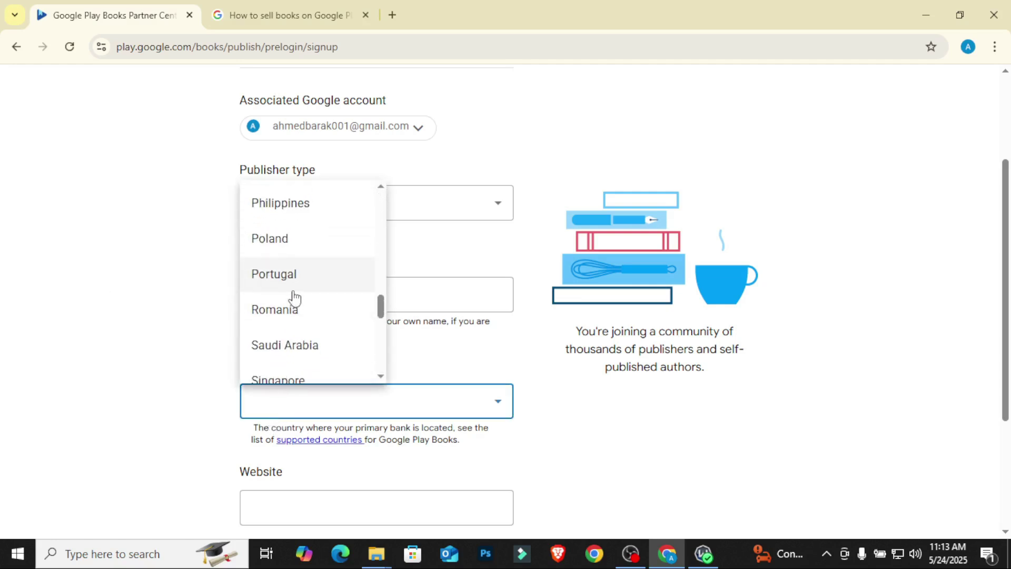
scroll(293, 296, up, 2)
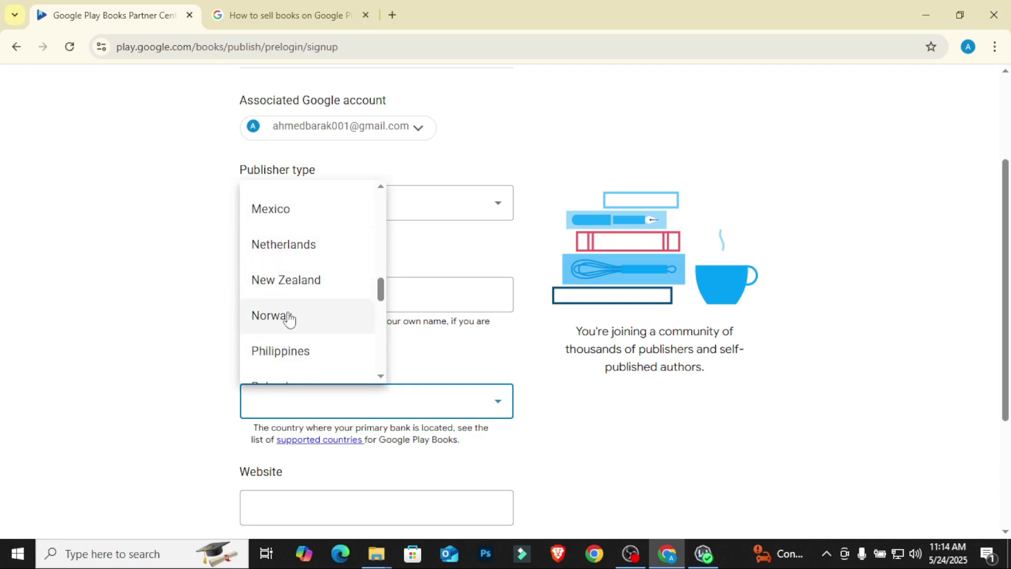
scroll(293, 261, down, 2)
scroll(318, 278, up, 12)
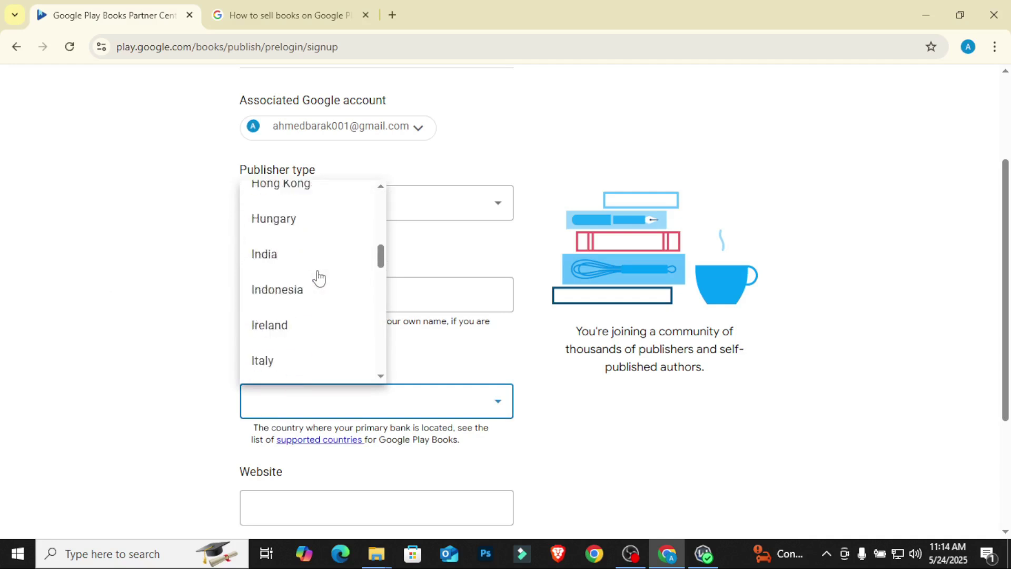
scroll(318, 278, up, 4)
scroll(402, 267, down, 4)
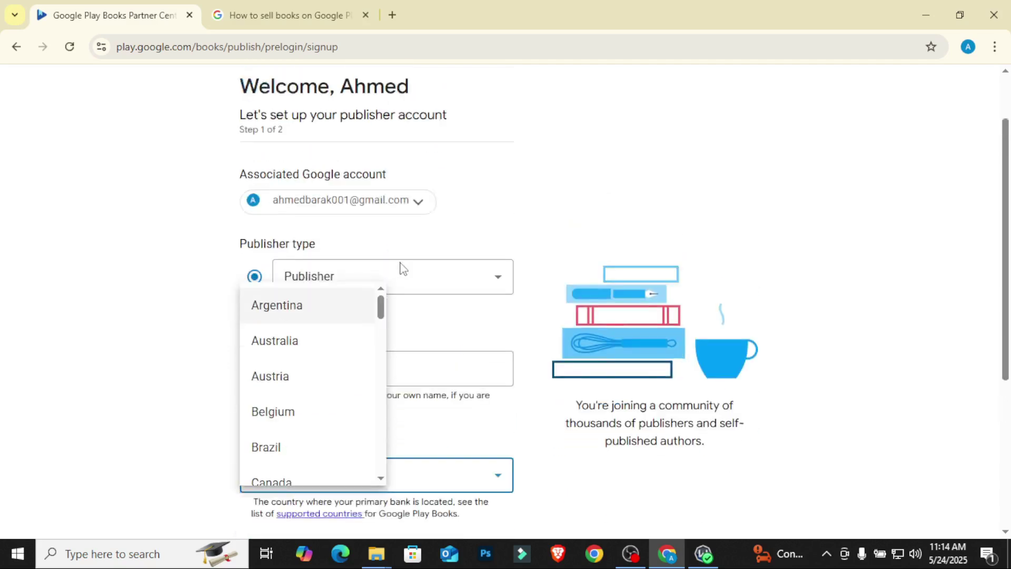
scroll(322, 208, down, 3)
scroll(318, 206, down, 3)
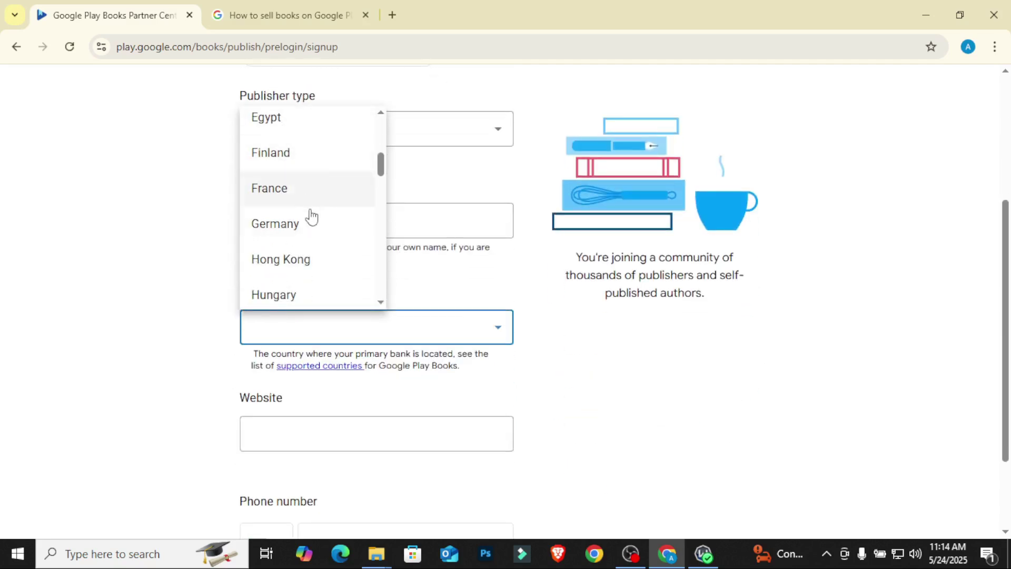
scroll(311, 222, down, 4)
scroll(311, 224, down, 4)
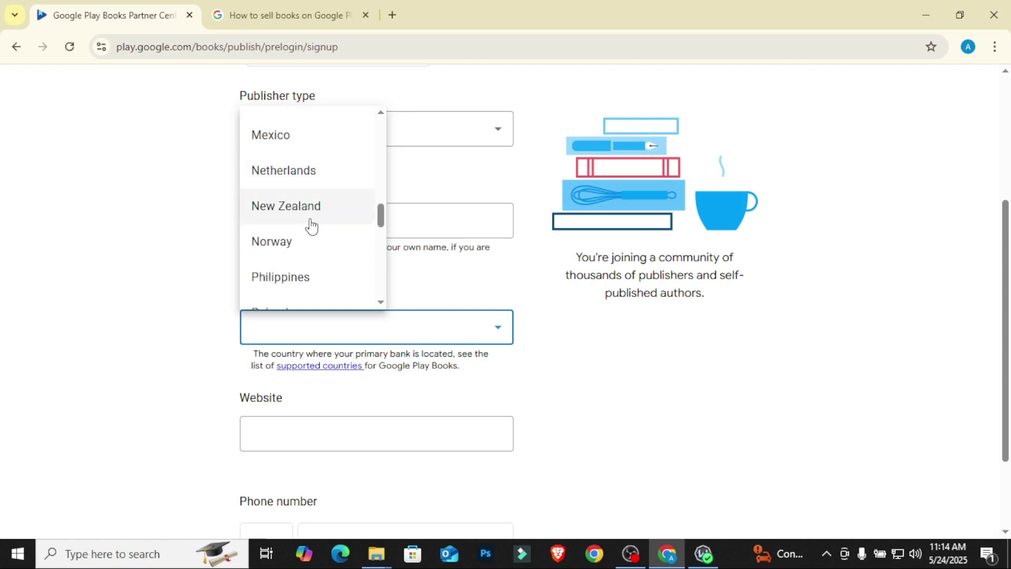
scroll(311, 224, down, 7)
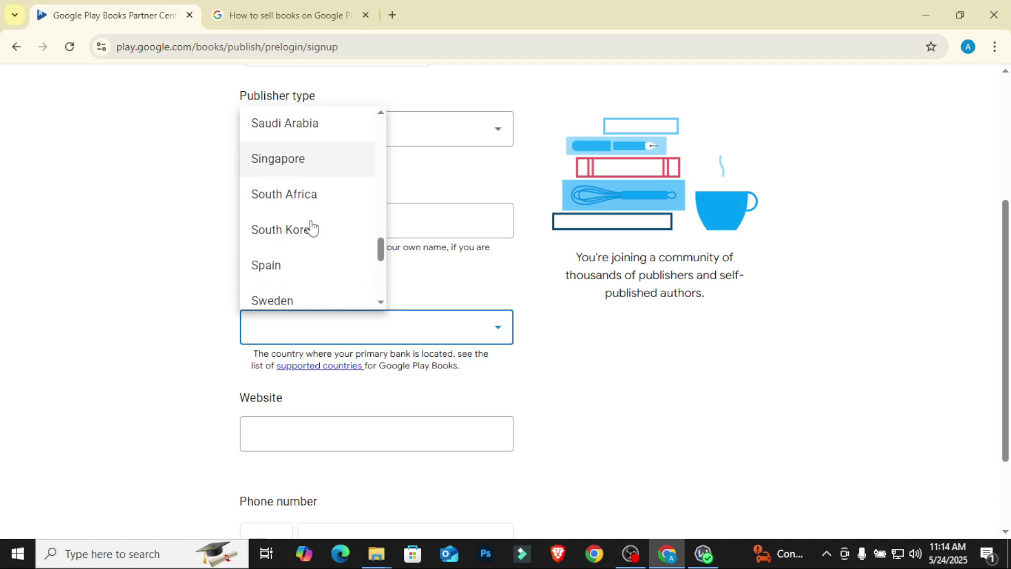
scroll(312, 227, down, 5)
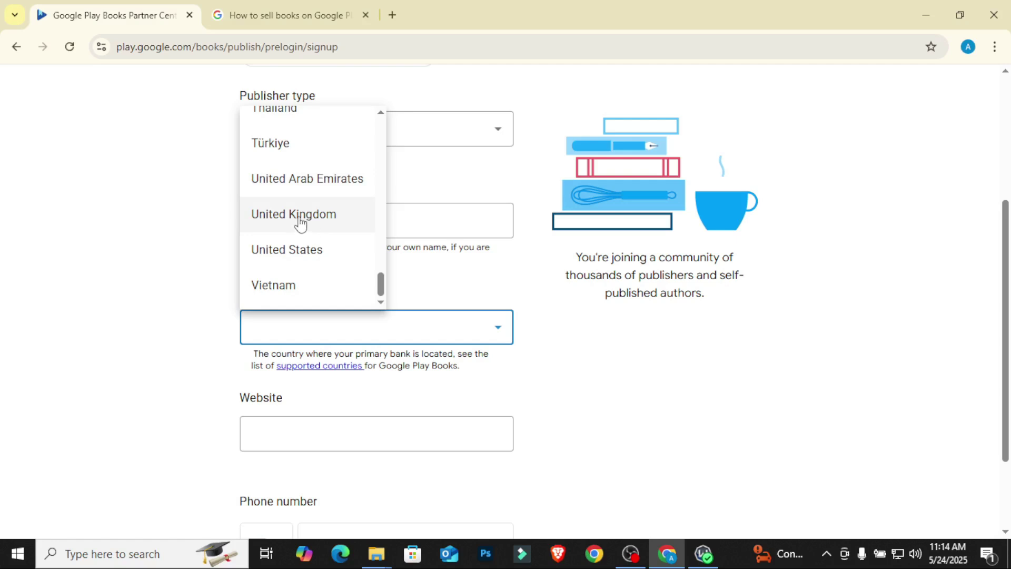
click(300, 222)
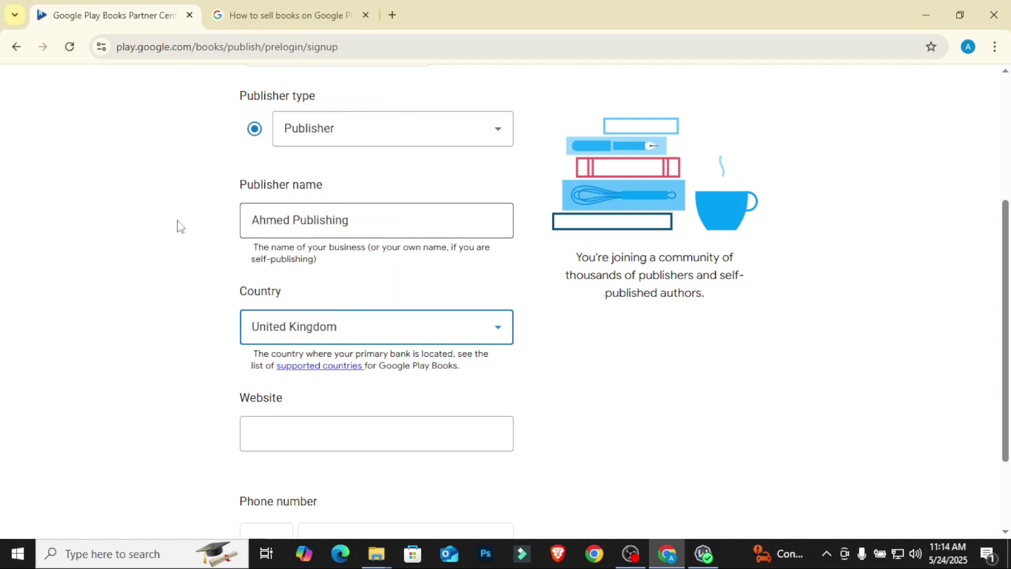
Step: Confirm the VPN location, leave the phone number blank, and submit the first sign-up step
click(710, 555)
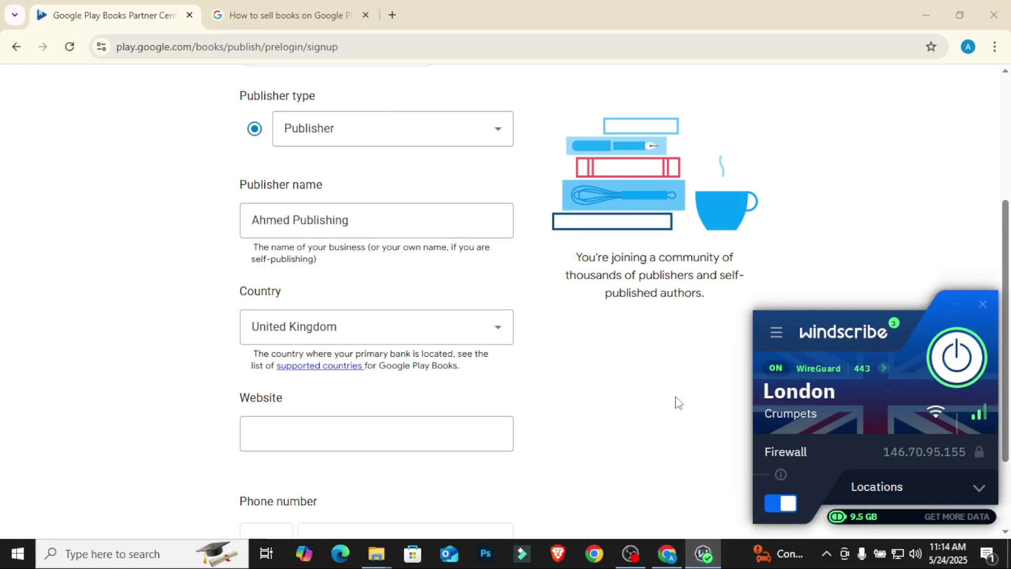
click(656, 409)
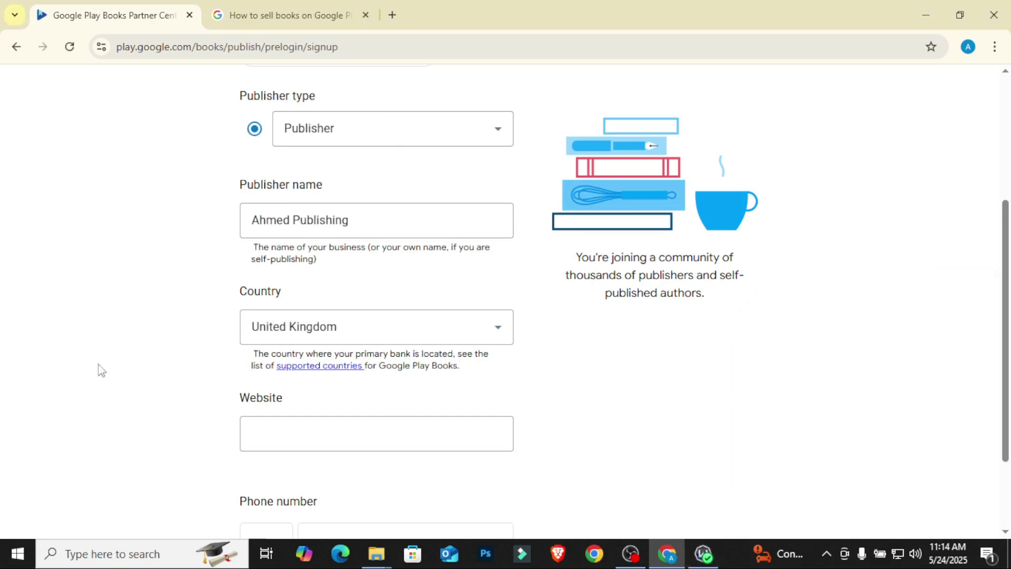
scroll(167, 298, down, 1)
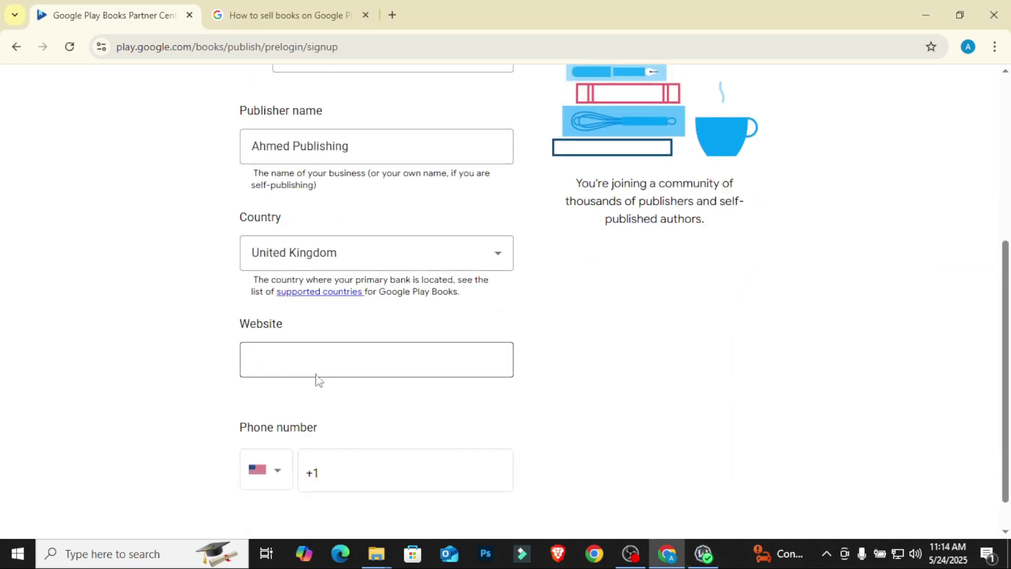
scroll(179, 322, down, 1)
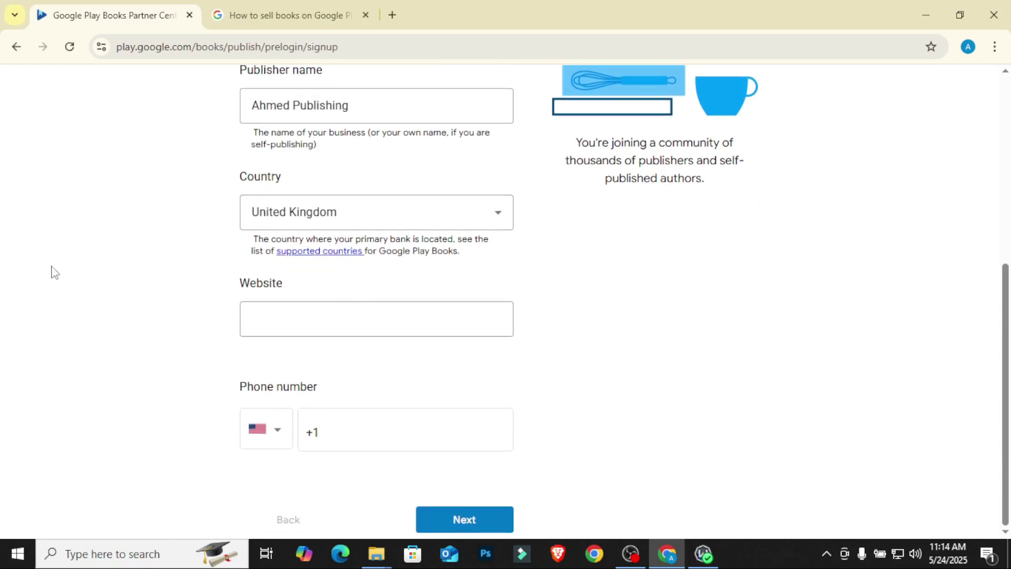
click(319, 429)
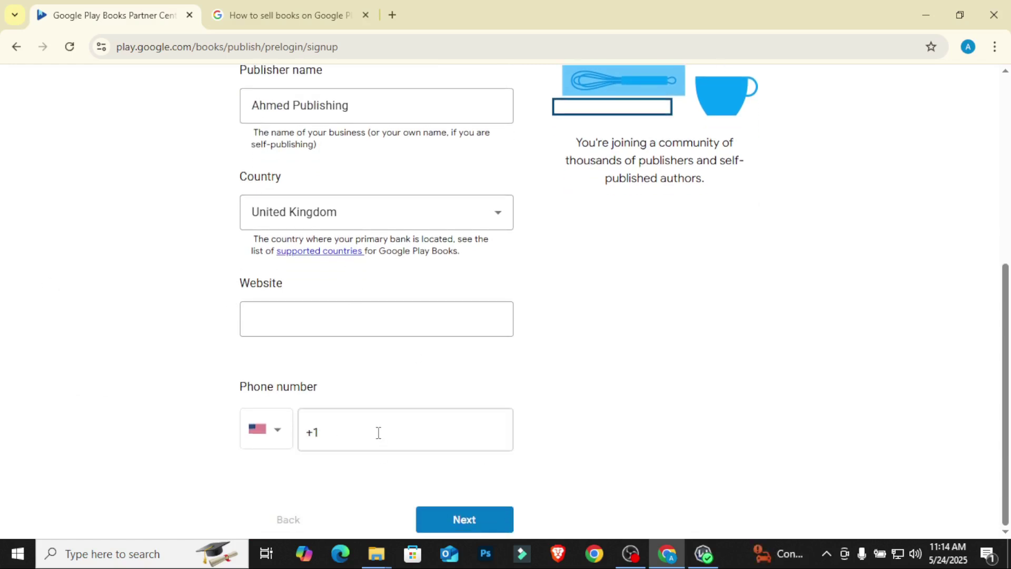
click(449, 520)
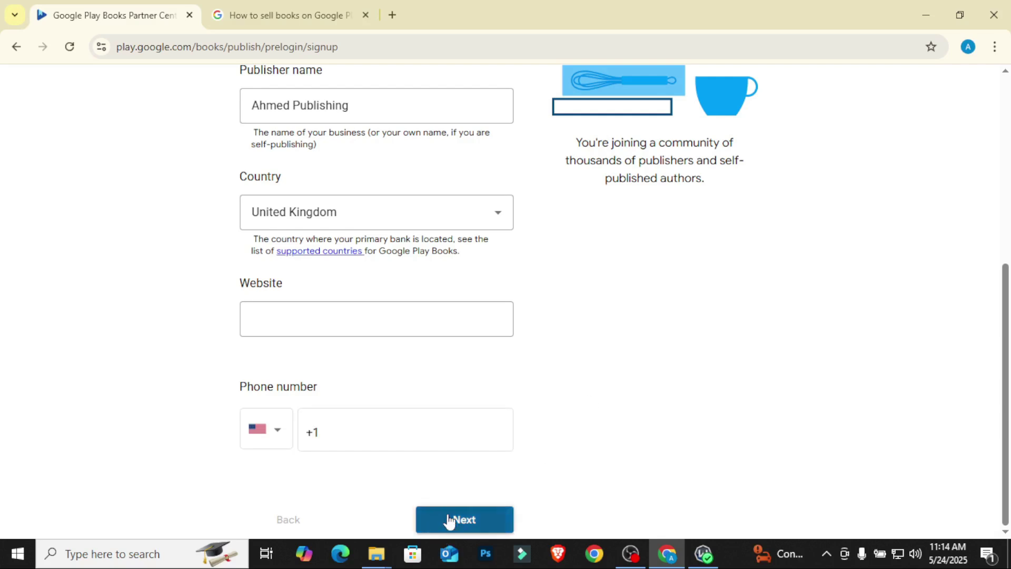
Step: Tick Updates and opportunities and Feedback emails, pass the robot check, and agree to the terms
scroll(158, 305, up, 3)
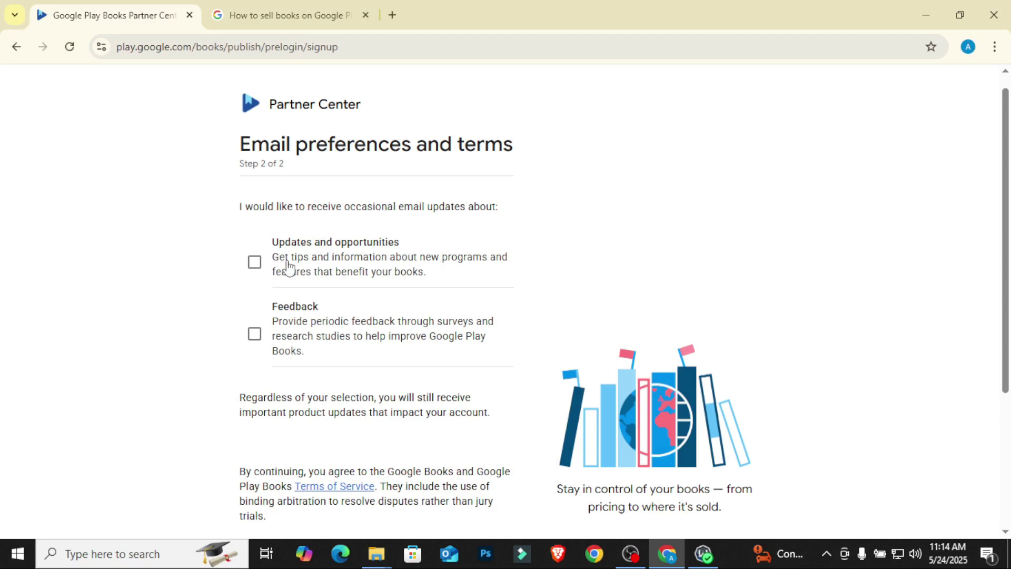
click(254, 263)
click(253, 347)
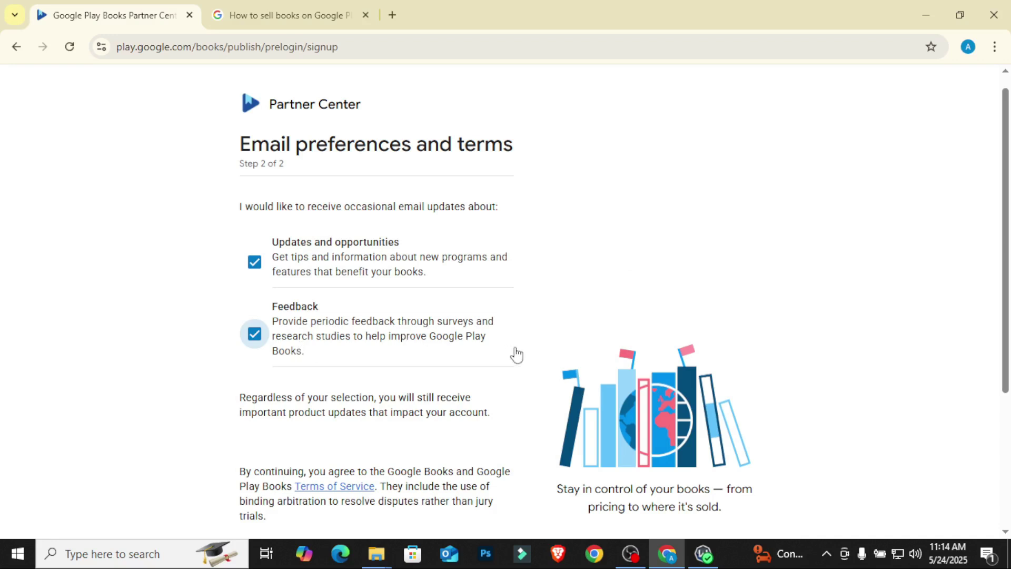
scroll(273, 343, down, 3)
scroll(221, 247, down, 1)
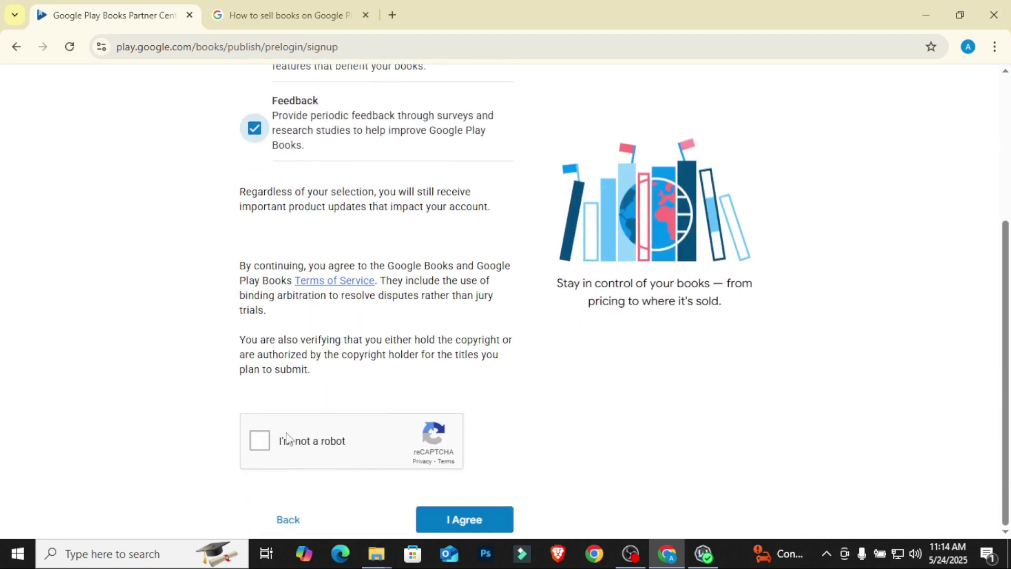
click(260, 442)
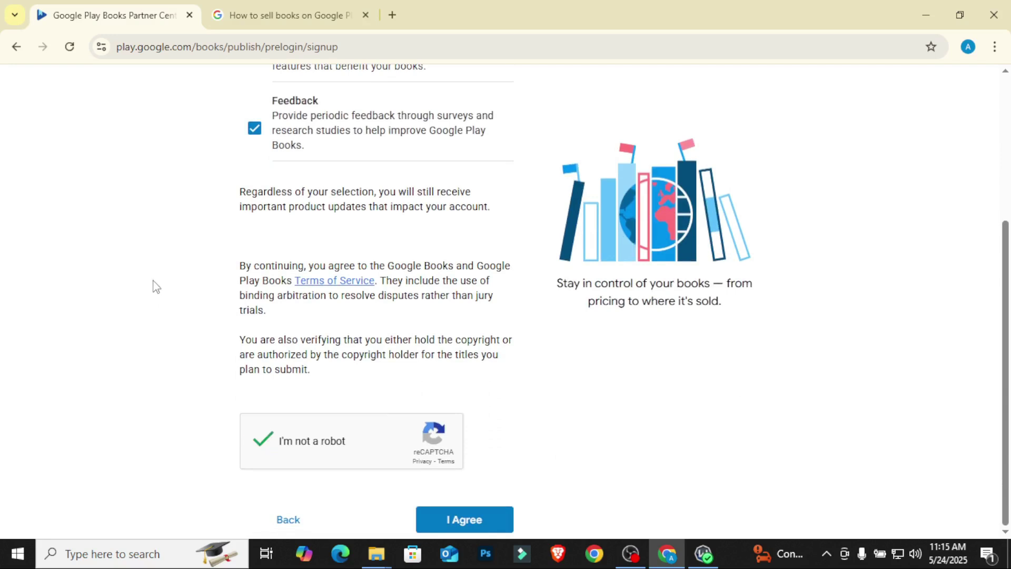
click(474, 523)
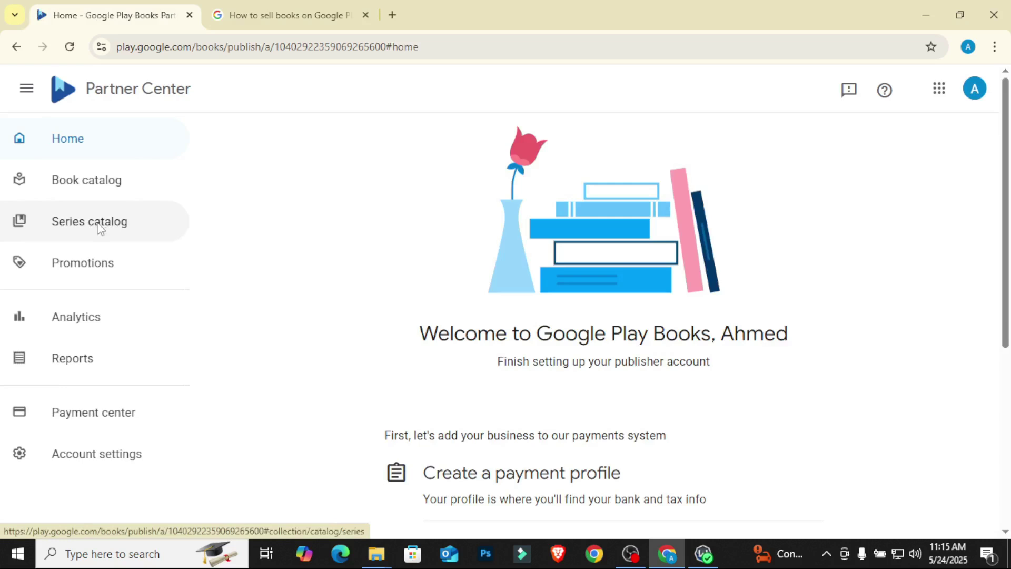
Step: Scroll through the Home checklist: payment profile, bank account, tax information, then adding a first book
scroll(622, 256, down, 4)
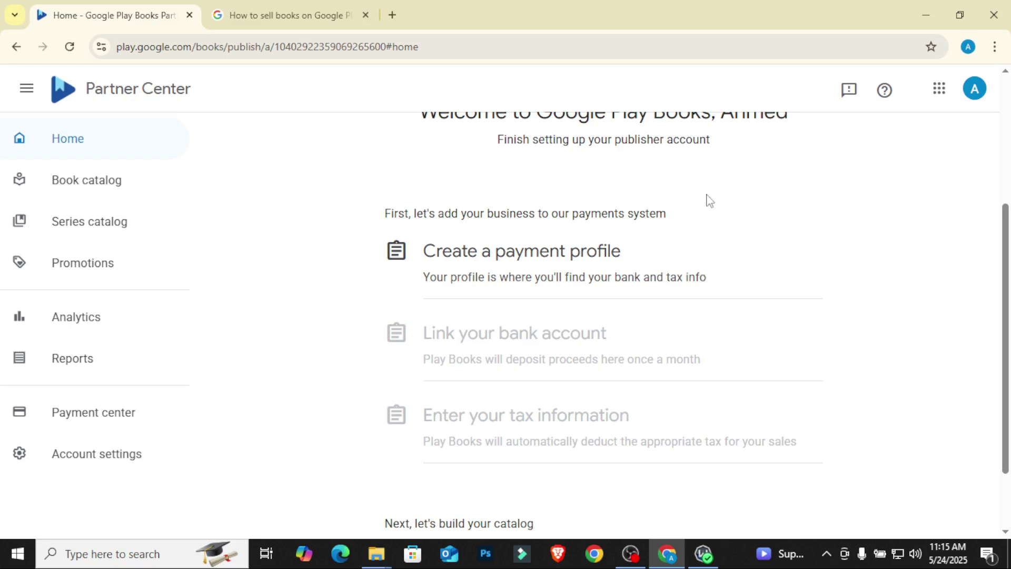
scroll(538, 316, up, 3)
scroll(533, 289, down, 5)
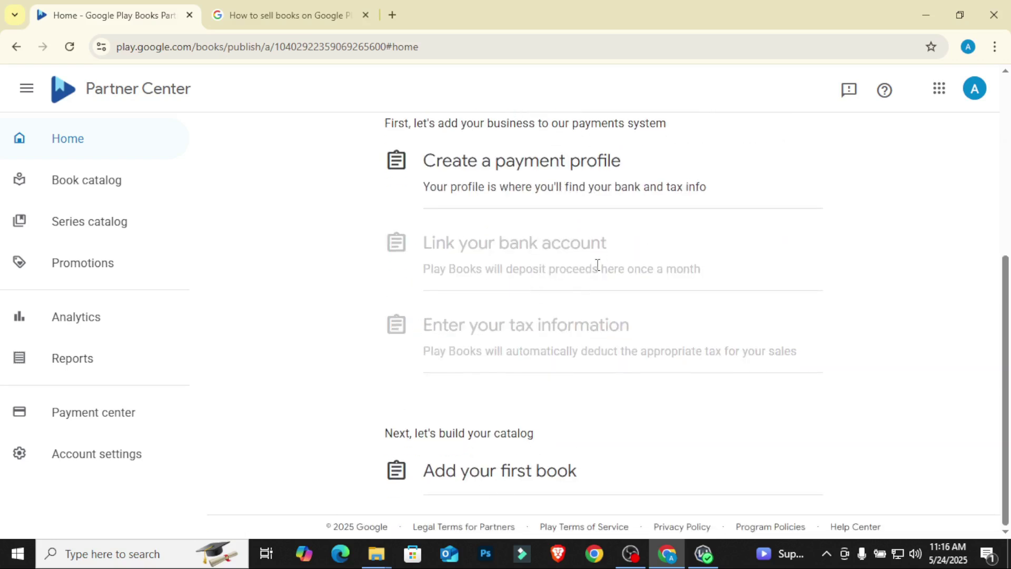
scroll(596, 264, up, 2)
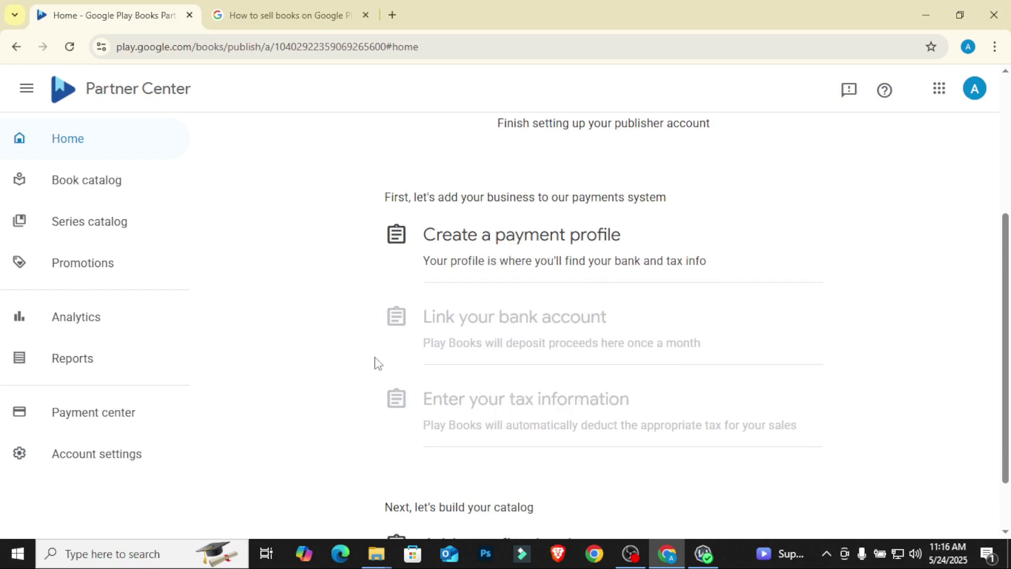
scroll(532, 422, down, 2)
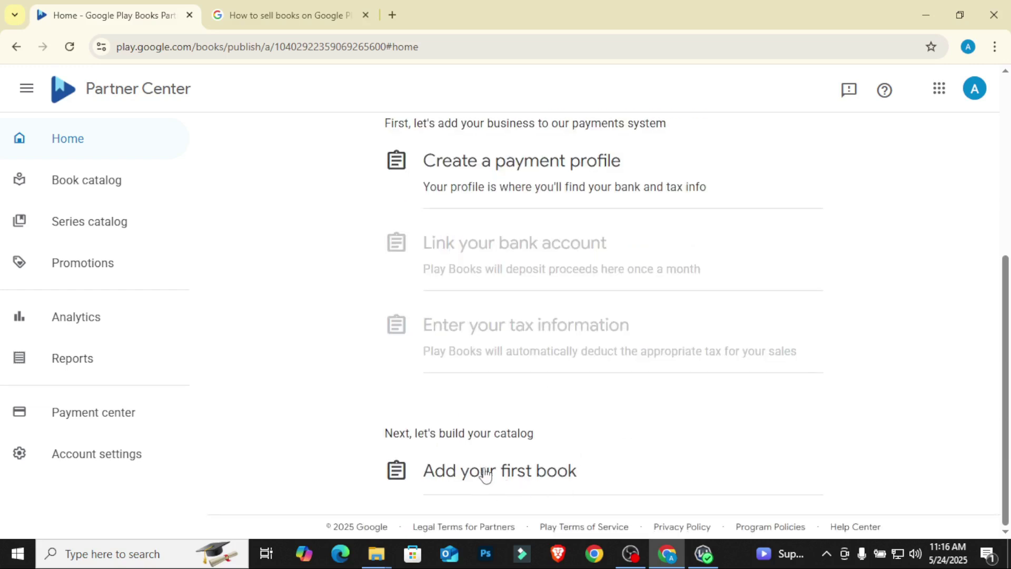
scroll(577, 304, up, 3)
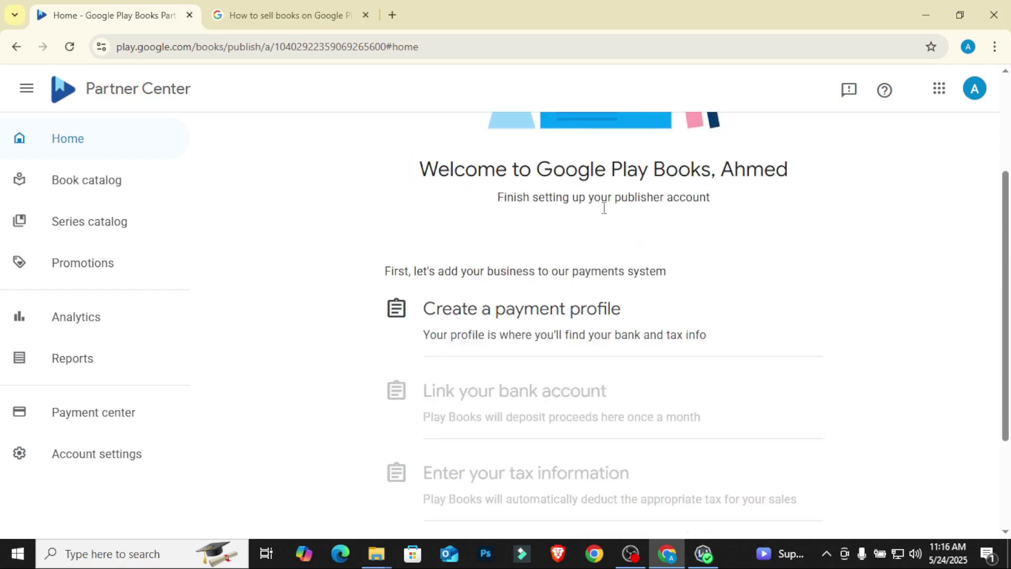
Step: Start a payment profile with Individual account type and United Kingdom as business location
click(533, 316)
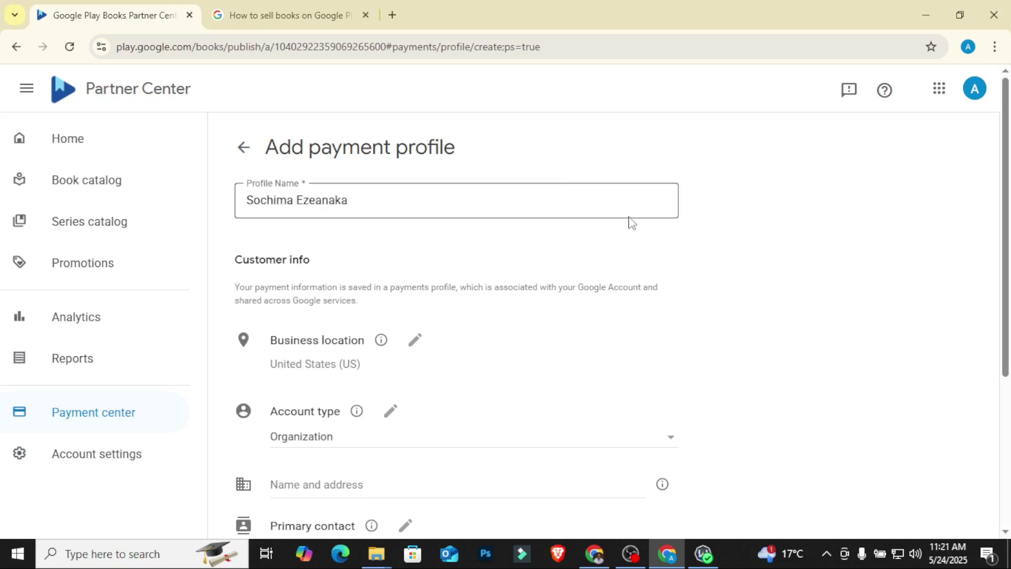
scroll(642, 220, down, 3)
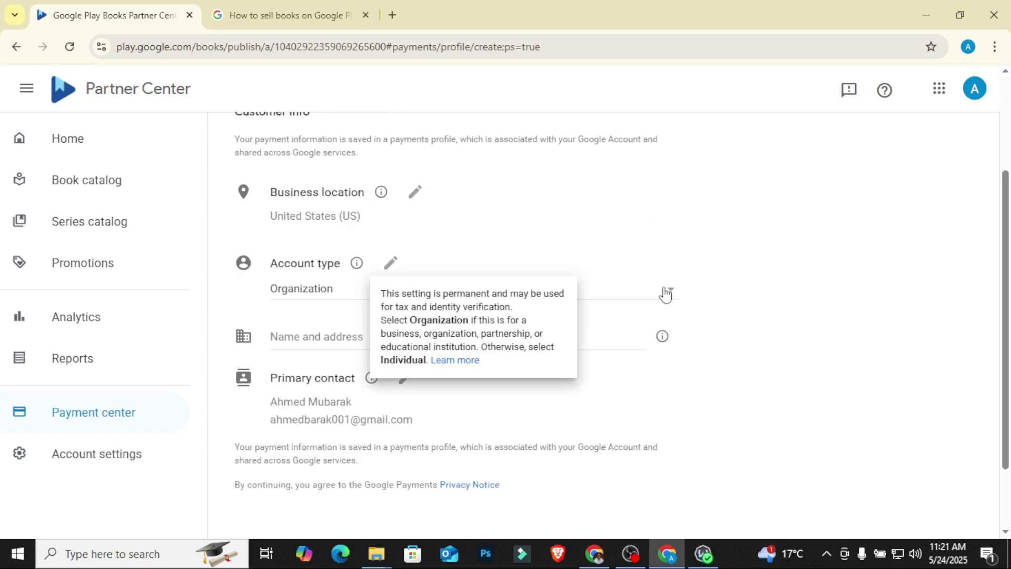
click(665, 291)
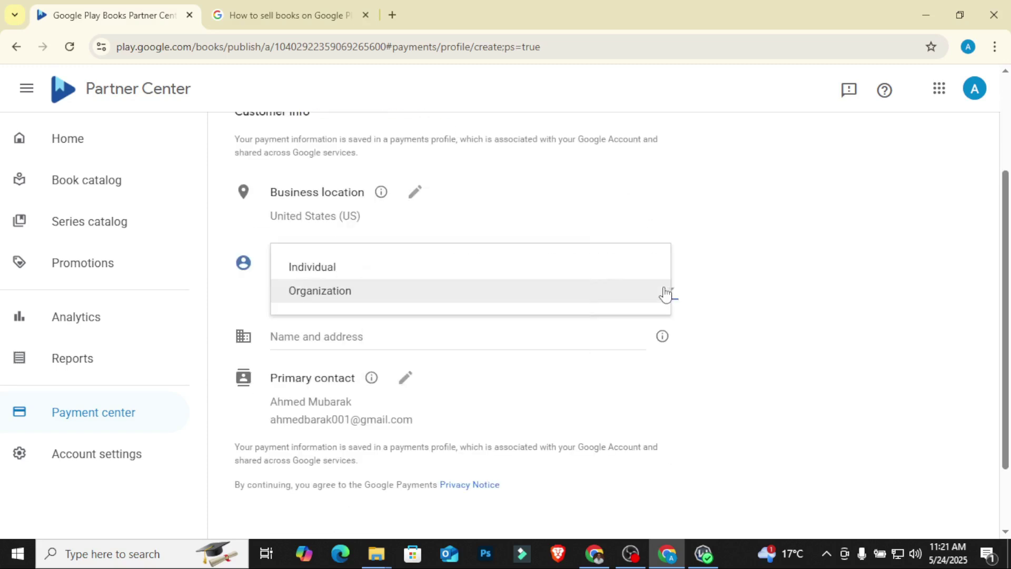
click(467, 275)
click(412, 340)
click(532, 372)
scroll(439, 255, down, 2)
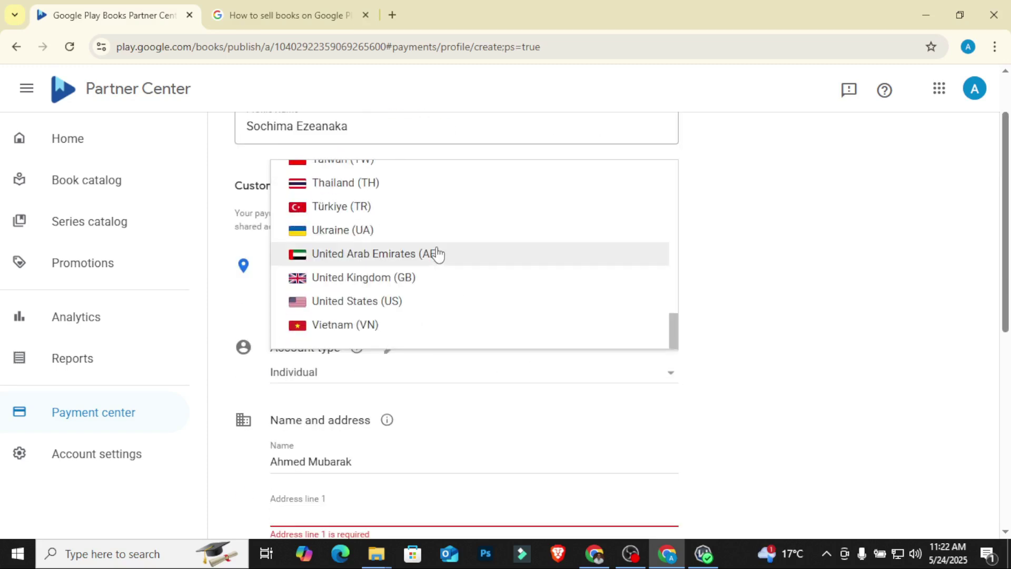
click(414, 278)
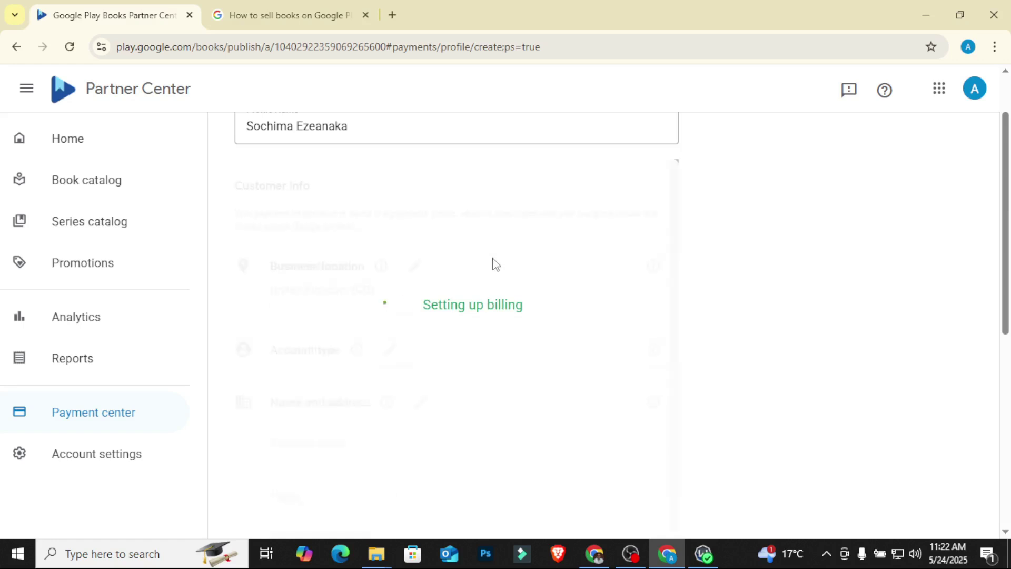
Step: Enter the account holder's full name, street address, London as city, and the postal code
drag(354, 304, 249, 314)
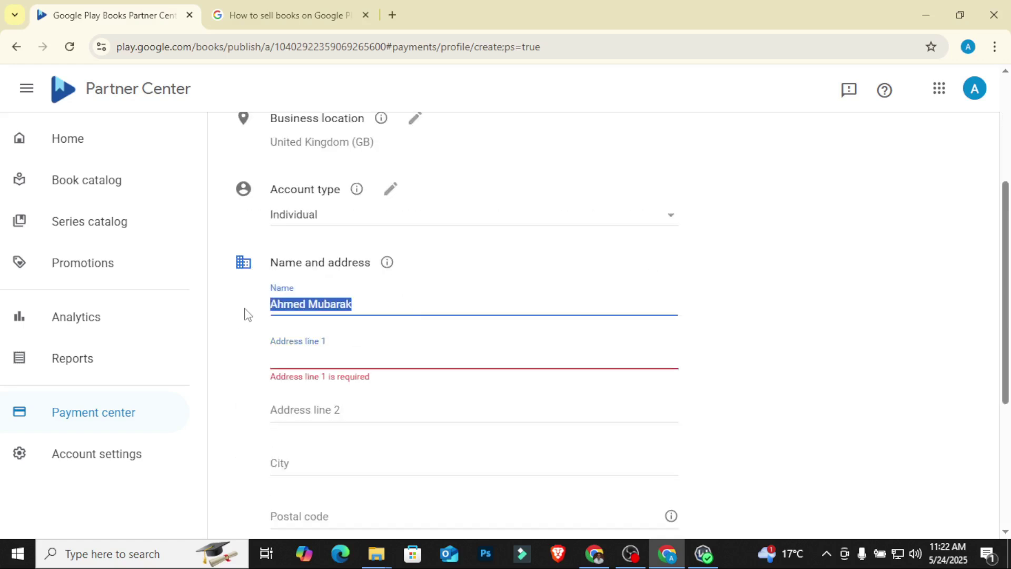
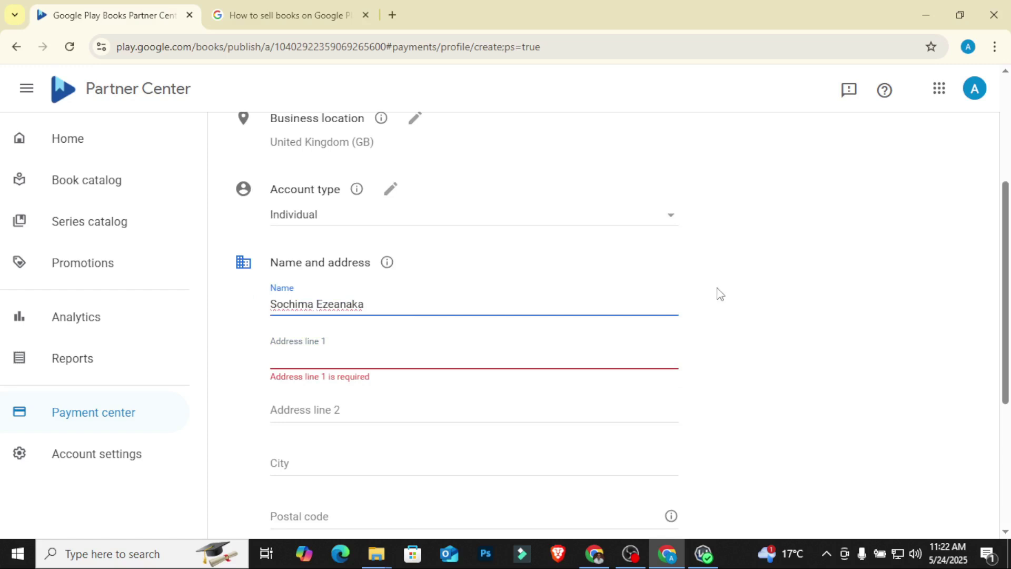
key(Tab)
scroll(588, 305, down, 1)
click(586, 286)
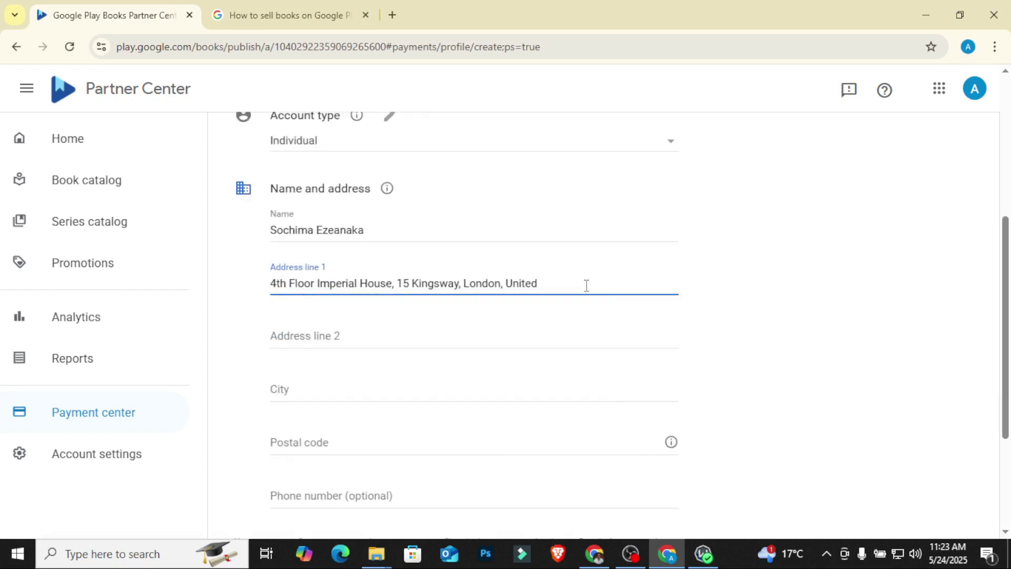
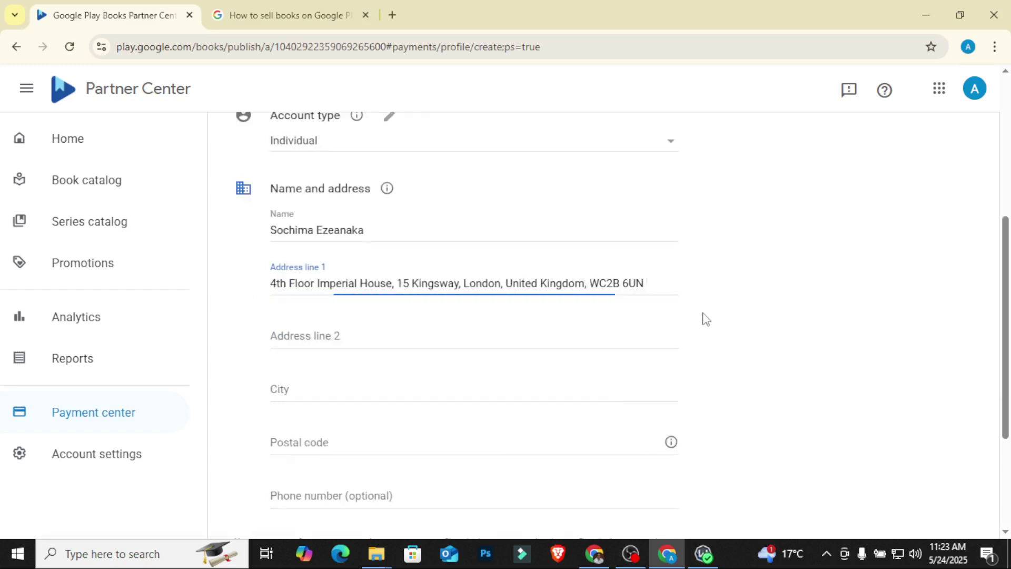
click(327, 392)
text(London)
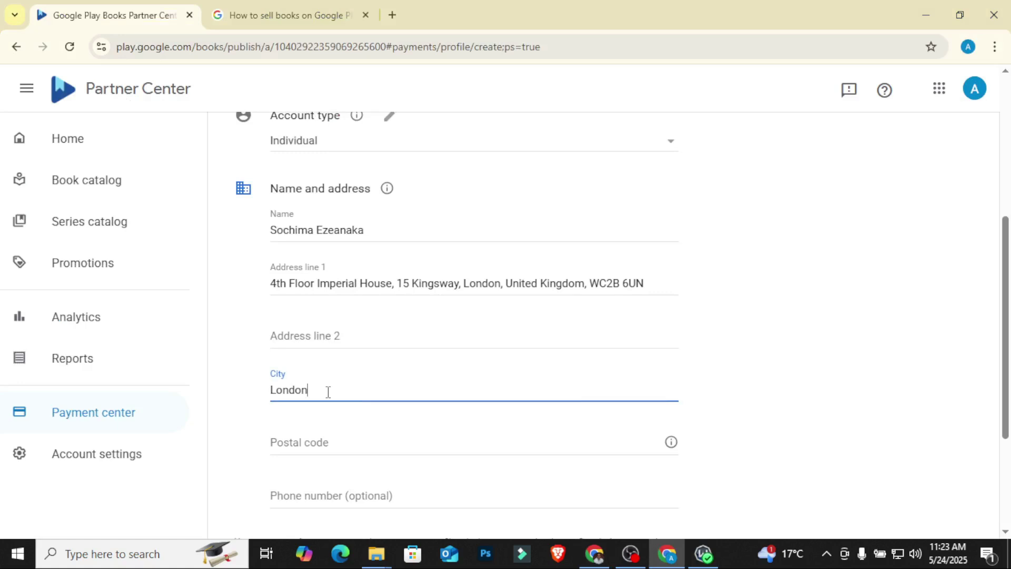
click(774, 350)
scroll(663, 354, down, 3)
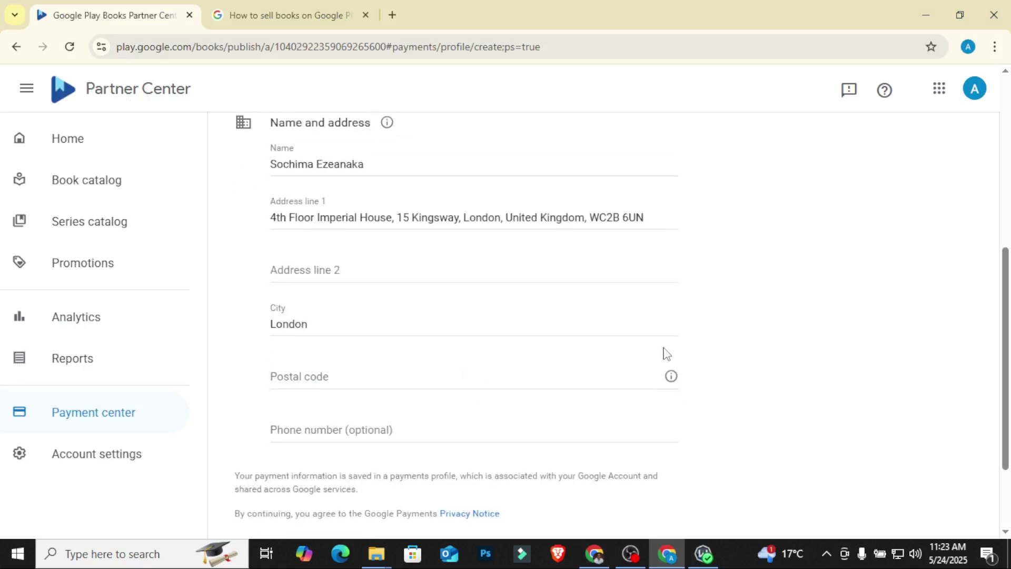
click(321, 290)
text(WC2B 6UN)
click(729, 291)
Step: Review the completed payment profile form and submit it
scroll(773, 274, down, 1)
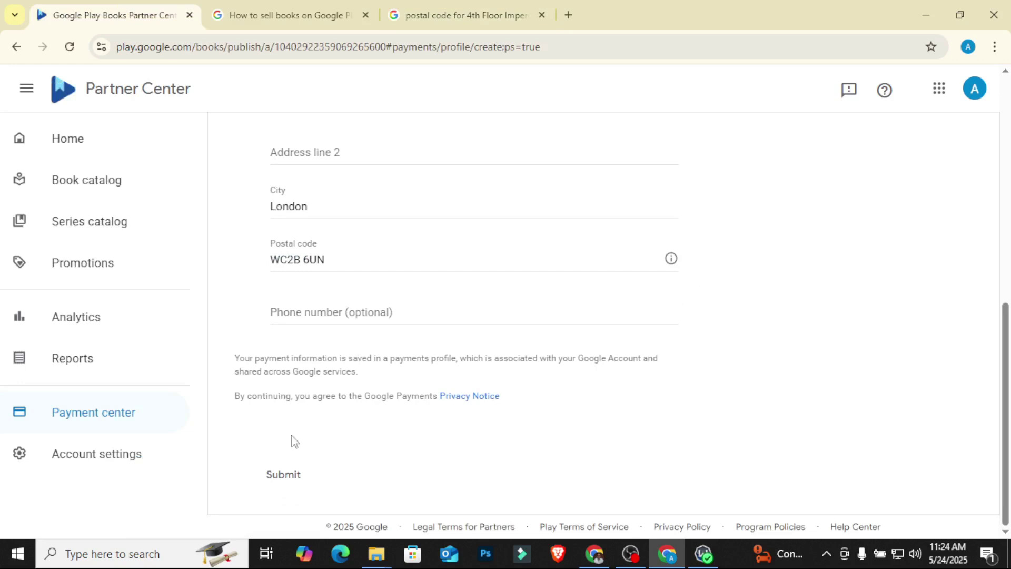
scroll(292, 427, up, 3)
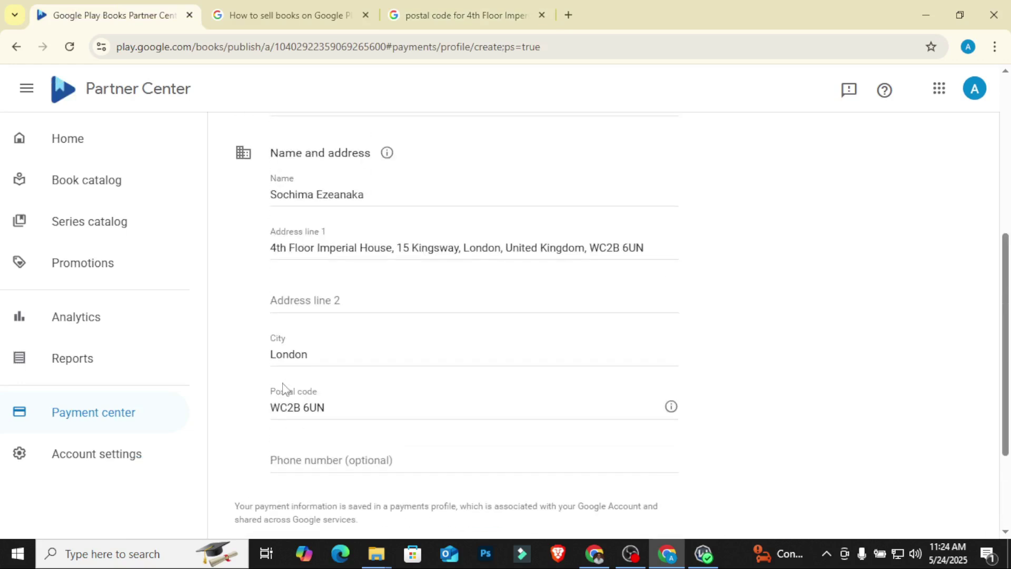
scroll(283, 388, up, 3)
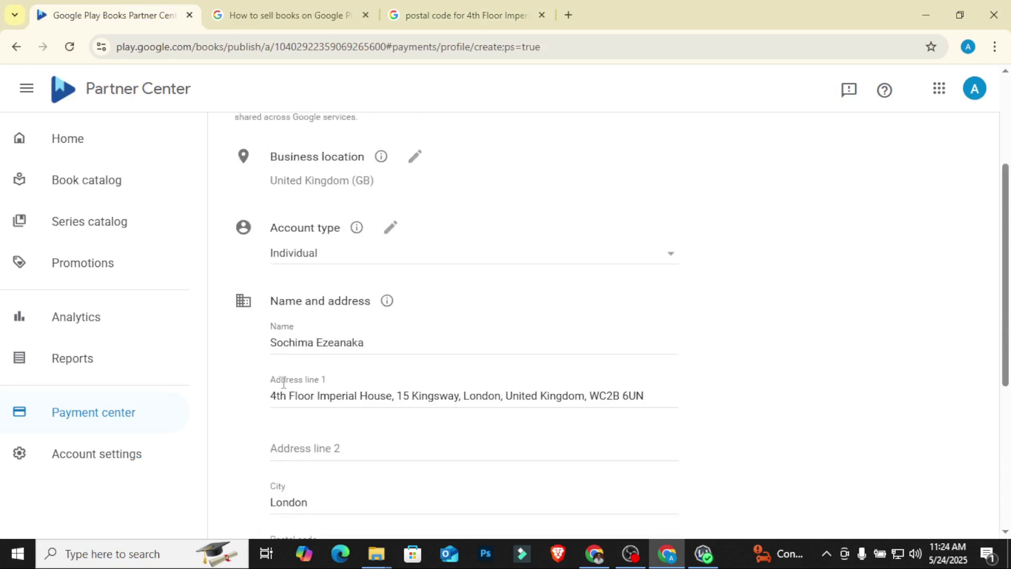
scroll(284, 383, up, 2)
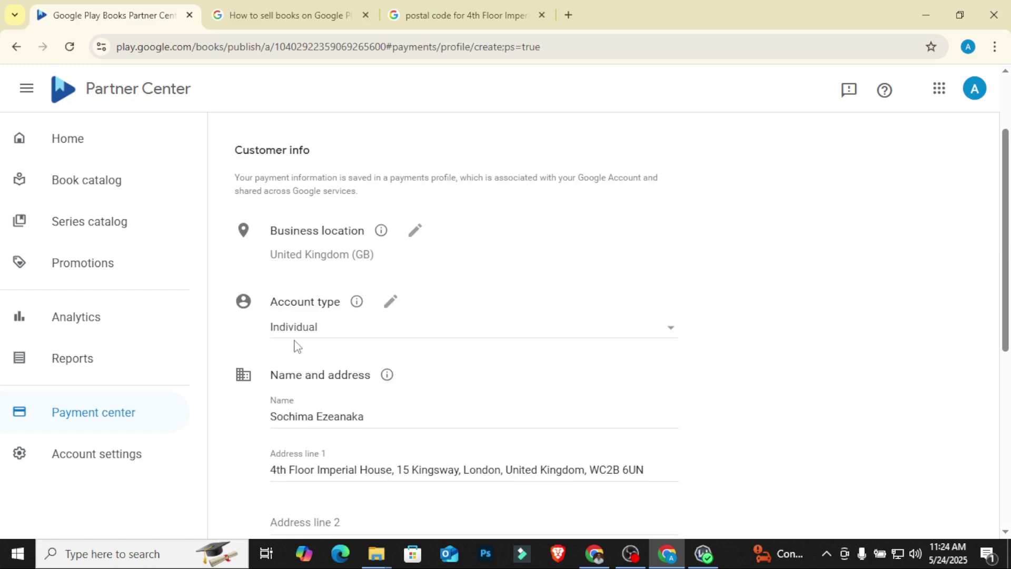
scroll(296, 346, up, 2)
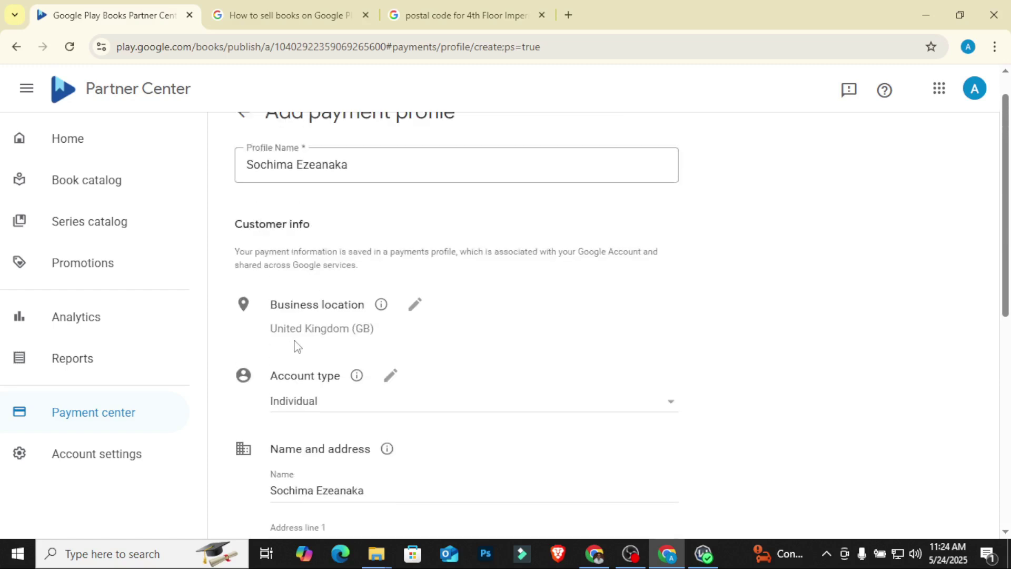
scroll(294, 347, down, 8)
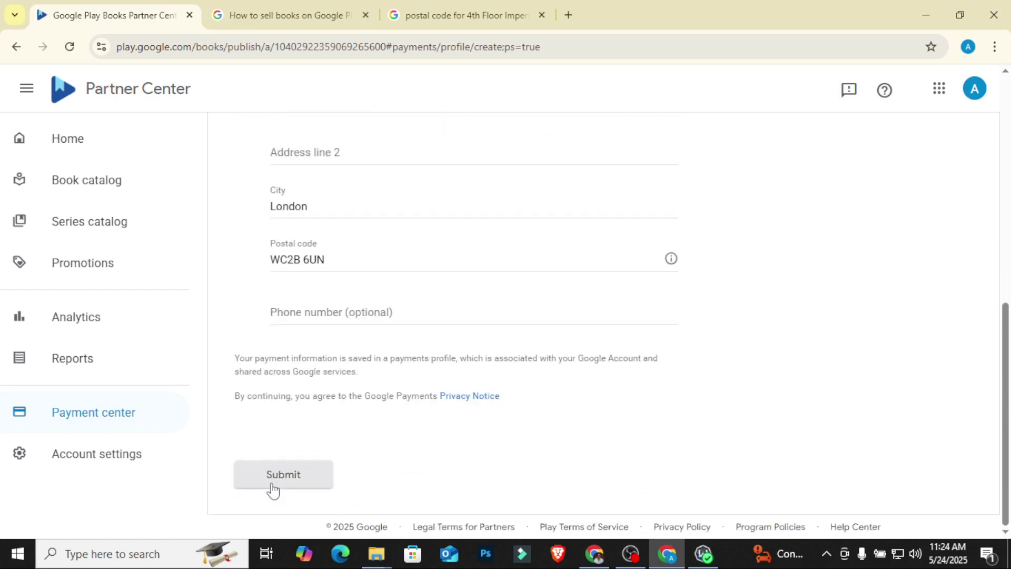
click(273, 490)
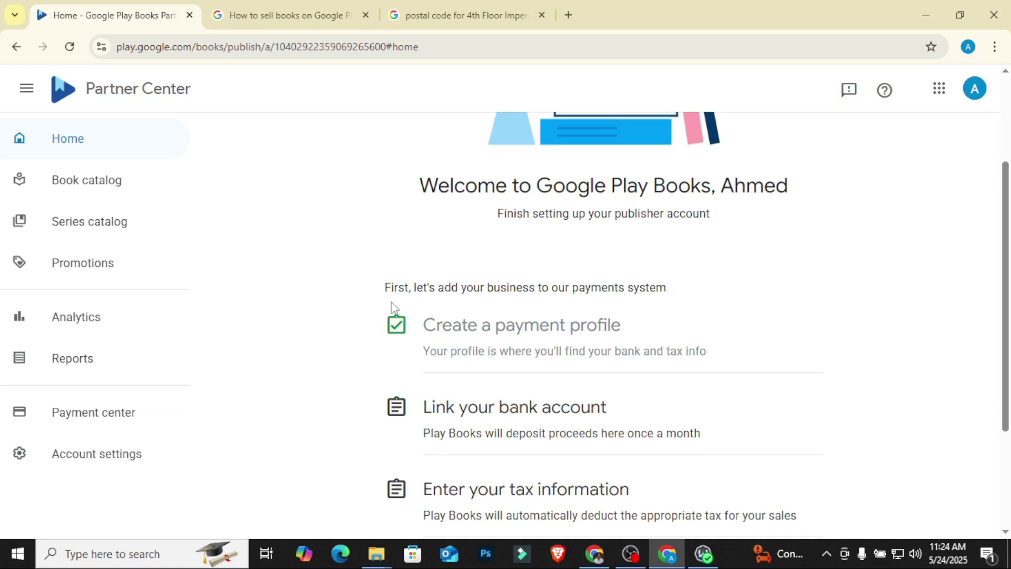
Step: From Home's setup checklist, go to Link your bank account and reach the empty Payment methods page
scroll(392, 306, down, 3)
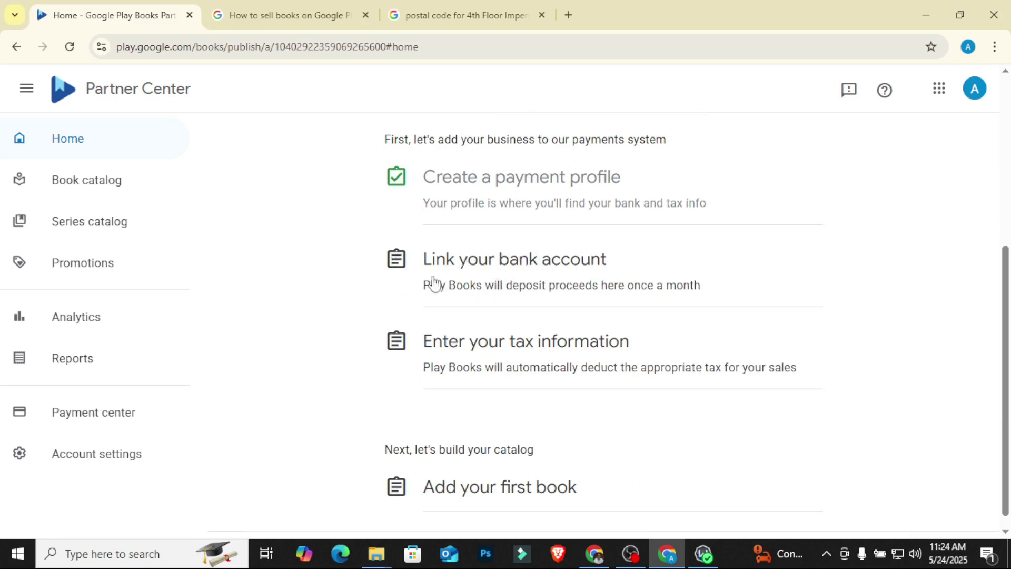
click(475, 260)
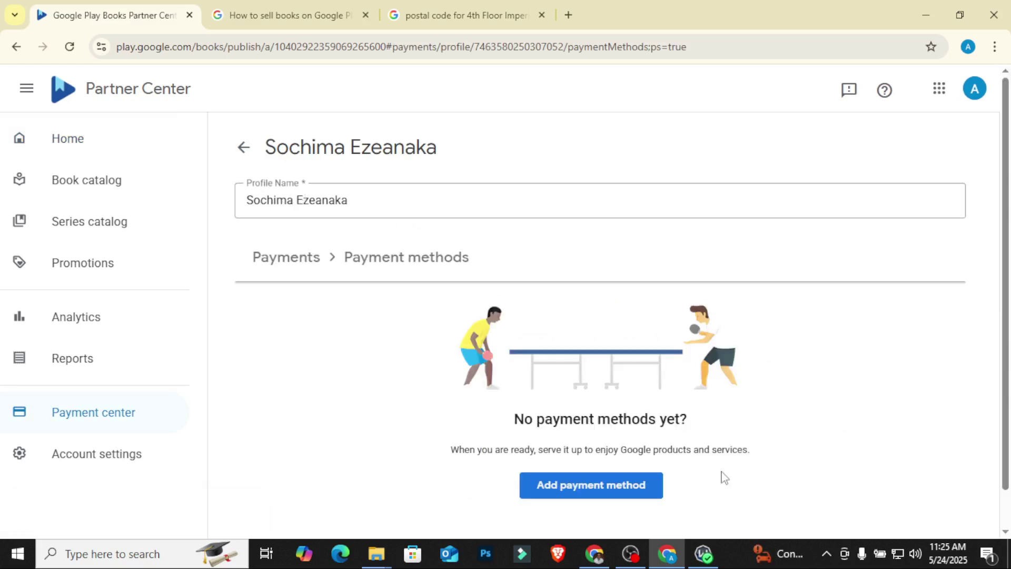
scroll(330, 309, down, 1)
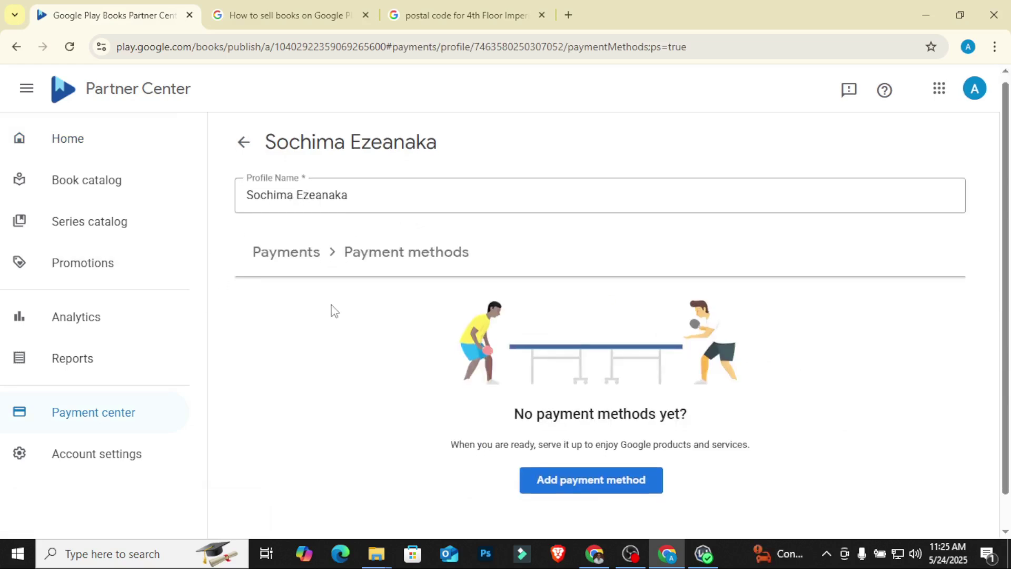
Step: Add a new bank payment method and reuse the profile name as the name on the bank account
click(591, 457)
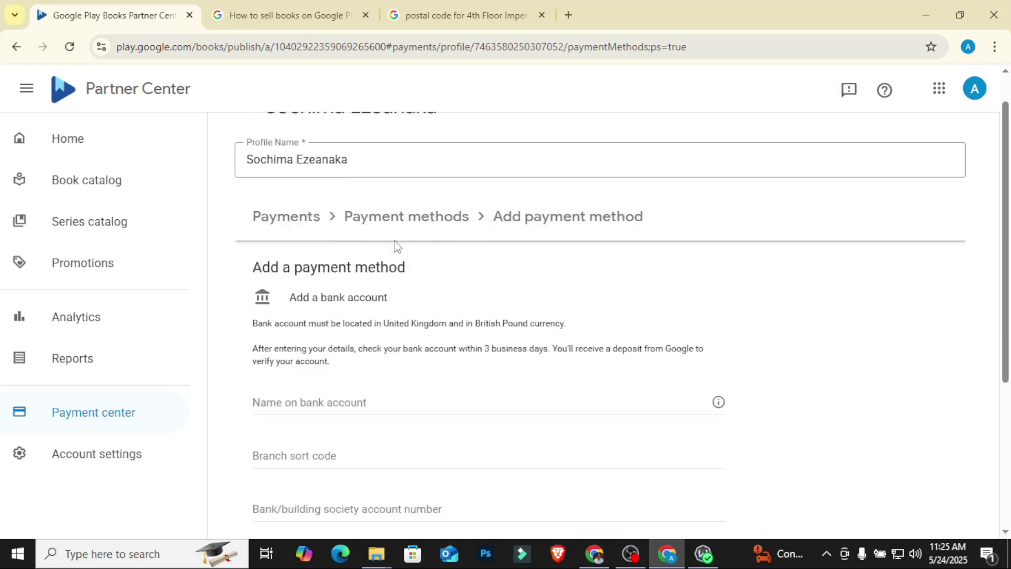
scroll(296, 279, down, 2)
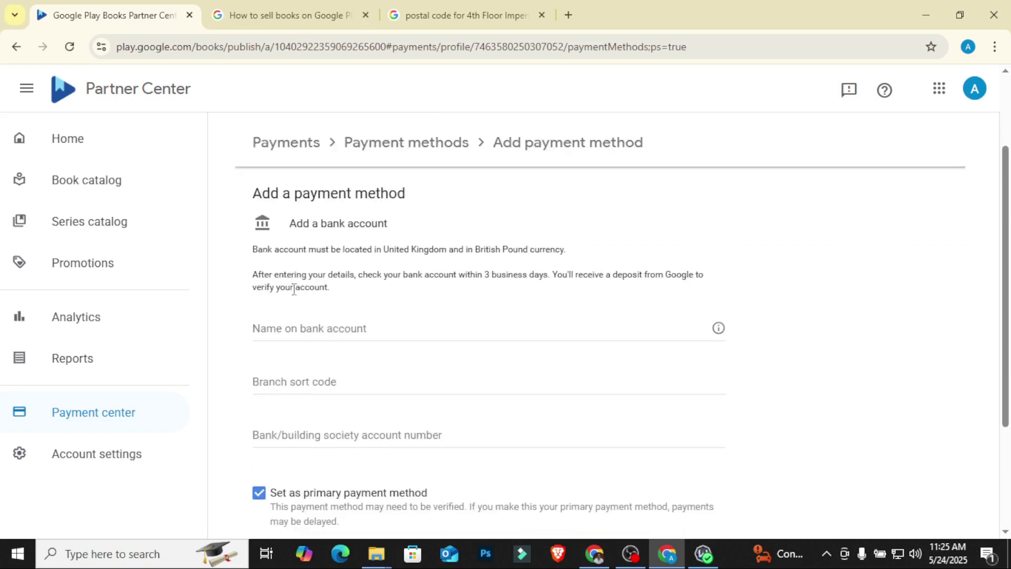
click(288, 332)
scroll(289, 316, up, 2)
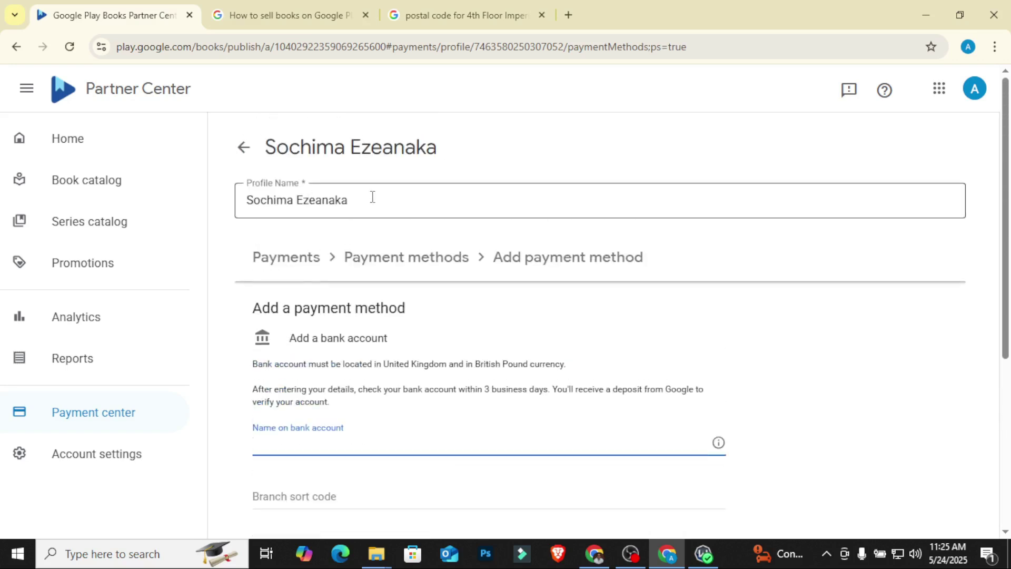
drag(373, 197, 216, 218)
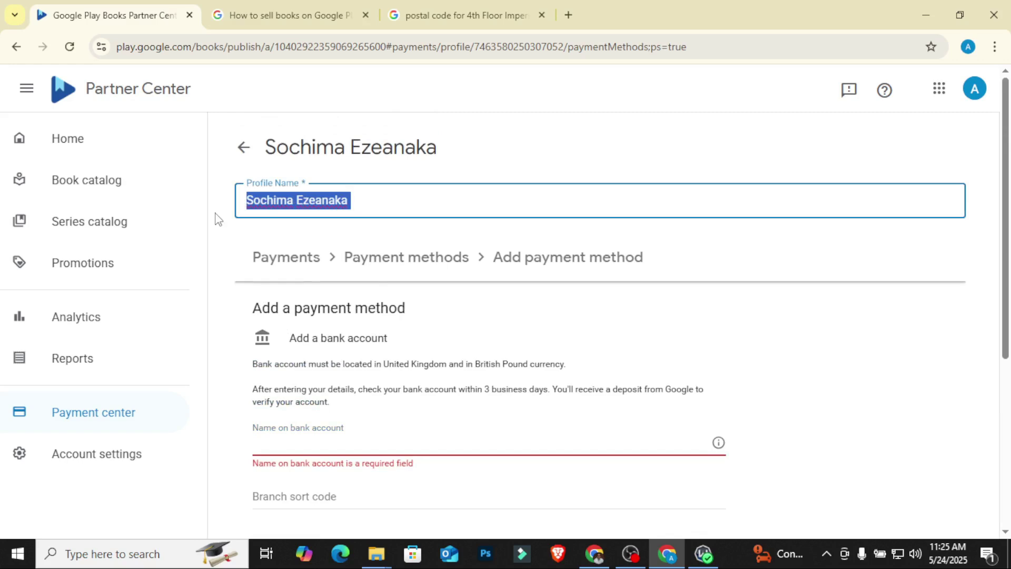
key(ctrl+c)
click(300, 445)
key(ctrl+v)
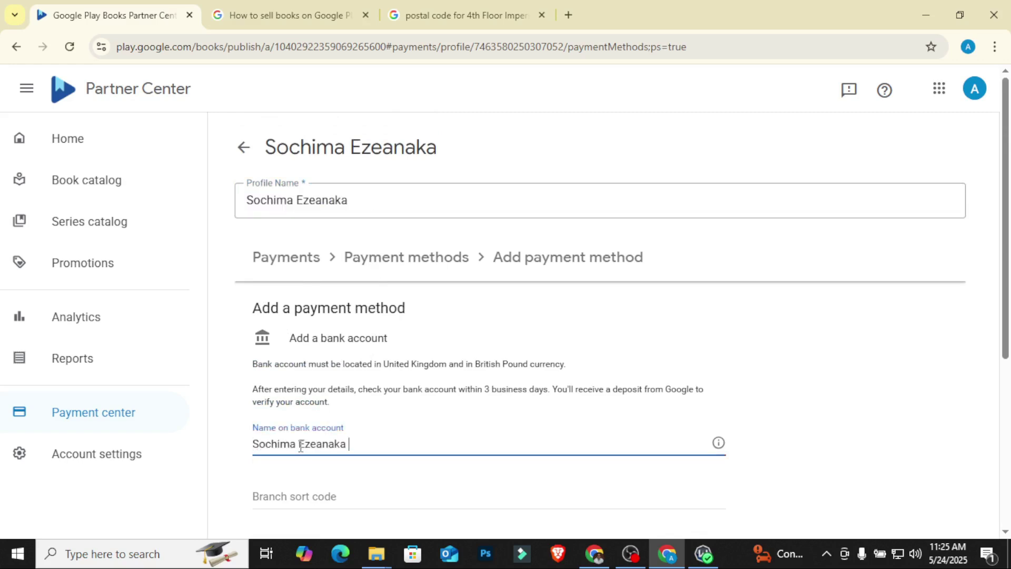
click(450, 406)
Step: Enter the UK branch sort code and the bank account number
scroll(453, 397, down, 3)
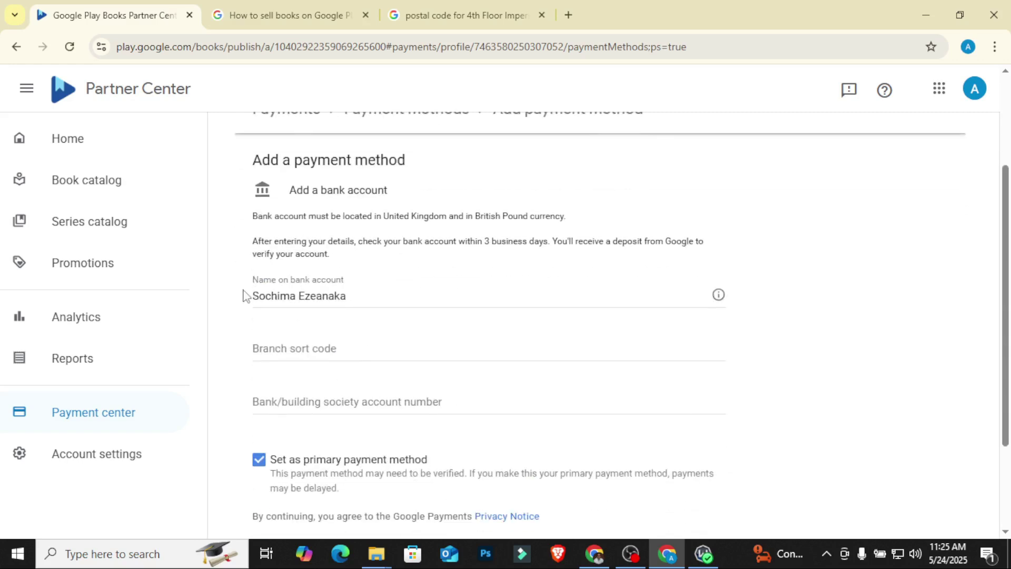
scroll(402, 318, up, 3)
scroll(402, 314, down, 3)
click(270, 347)
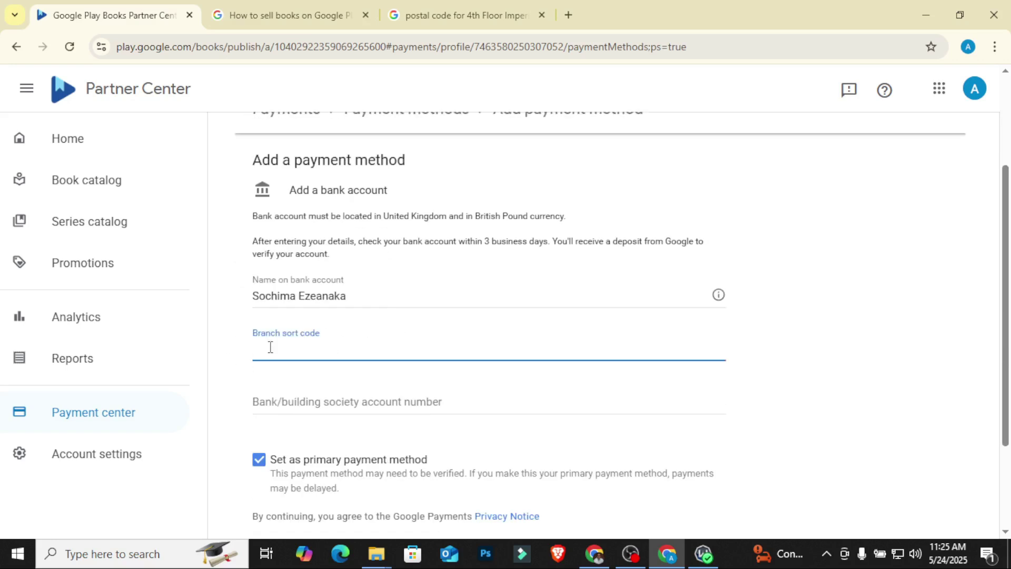
key(ctrl+v)
click(829, 334)
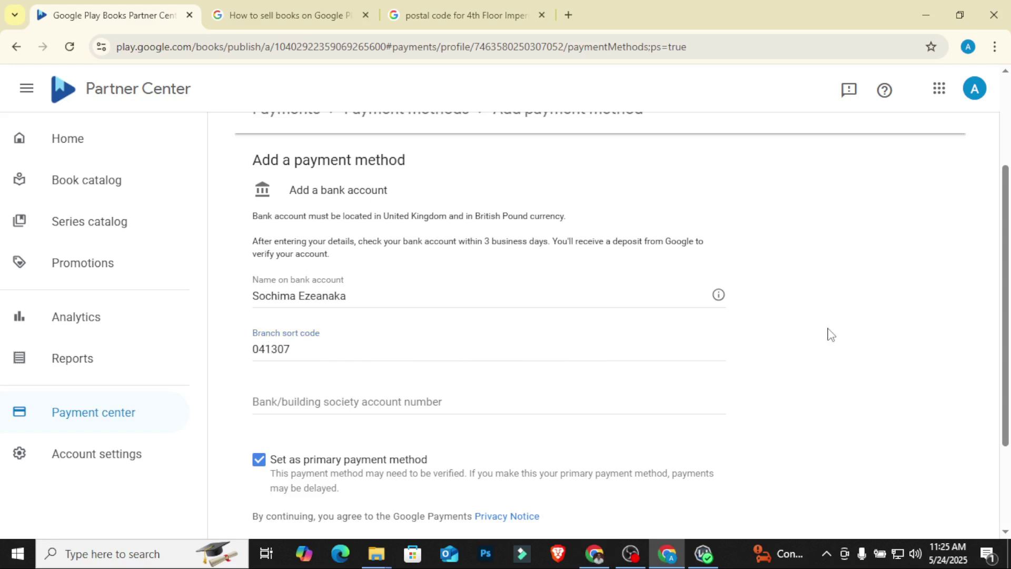
click(293, 405)
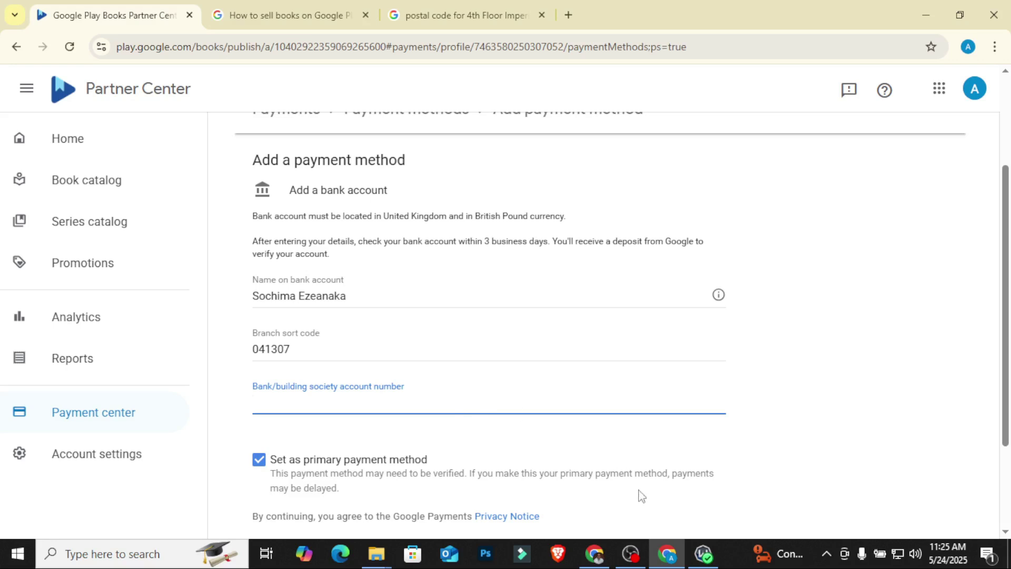
click(302, 403)
key(ctrl+v)
click(822, 362)
Step: Save the new bank account as the primary payment method
scroll(827, 350, down, 1)
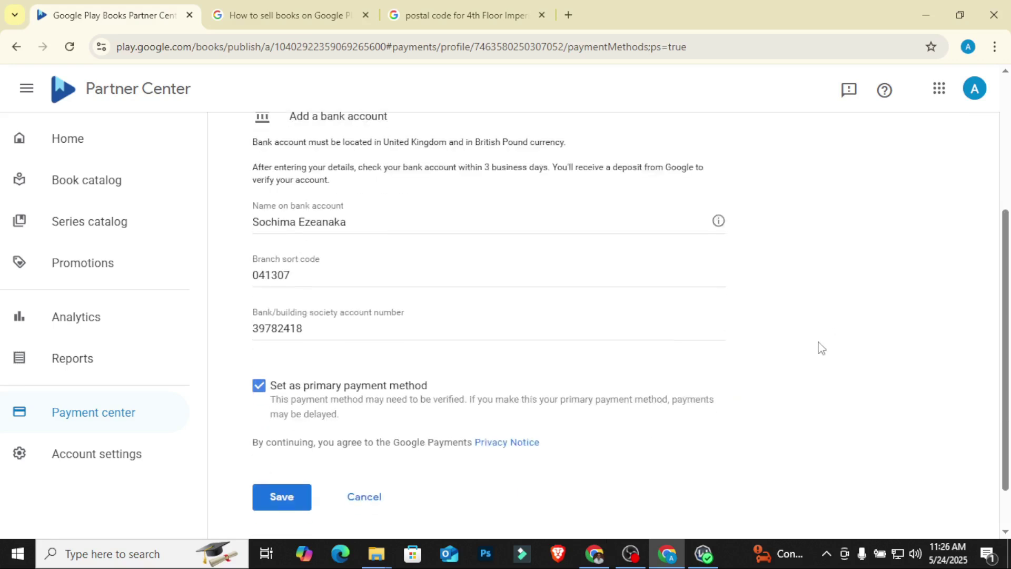
scroll(501, 393, up, 1)
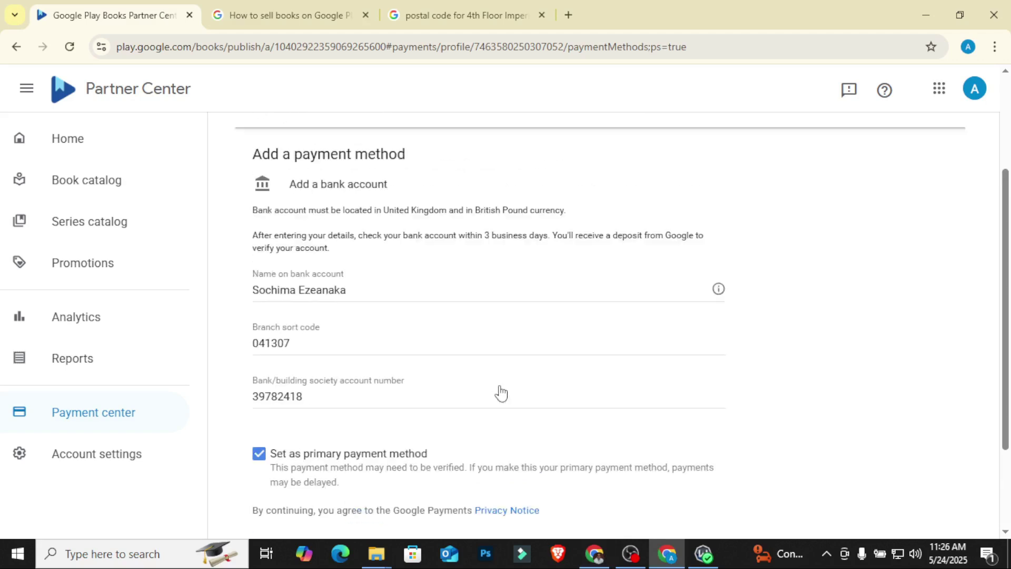
scroll(490, 369, up, 2)
scroll(421, 337, down, 3)
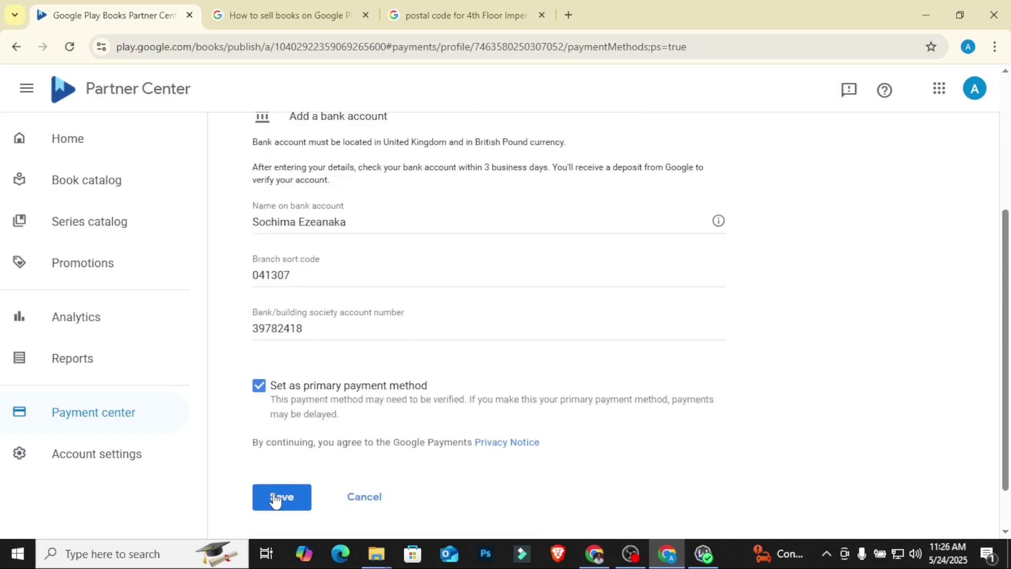
click(275, 501)
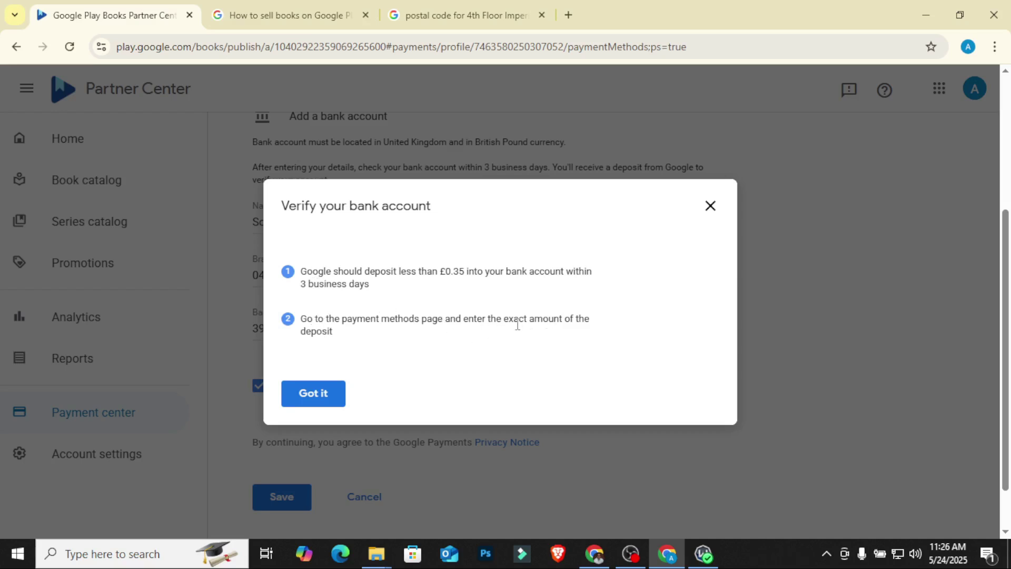
Step: Dismiss the Verify your bank account notice so the account shows as Primary, verification pending
click(323, 399)
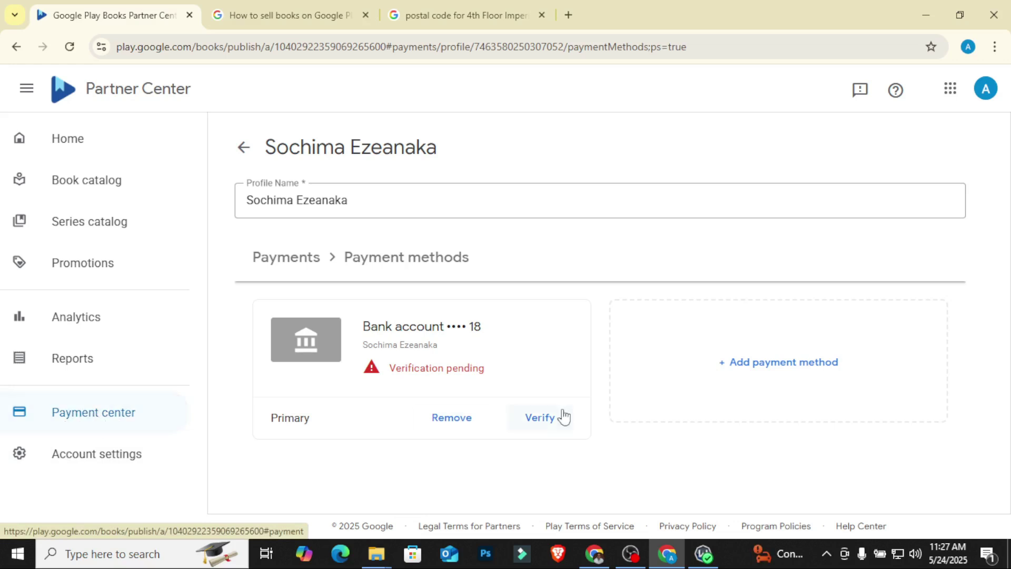
click(541, 426)
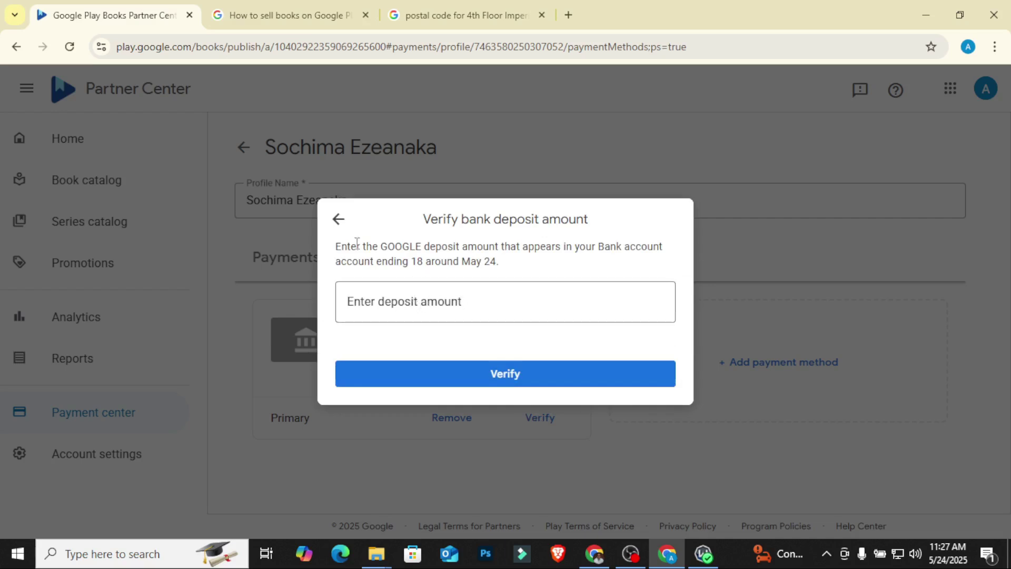
click(338, 221)
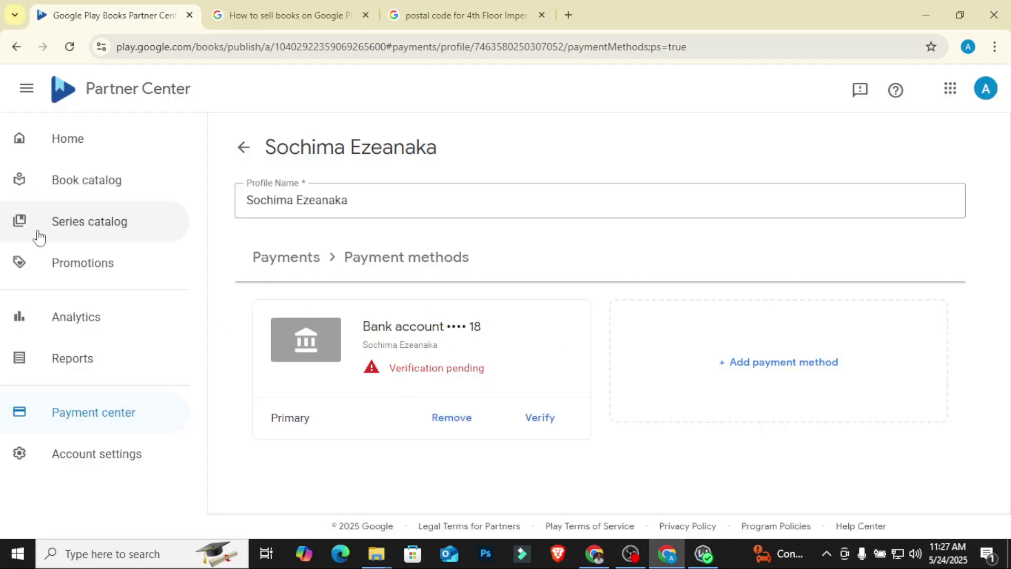
Step: Return Home, confirm the bank account step is checked, and go to Enter your tax information
click(88, 156)
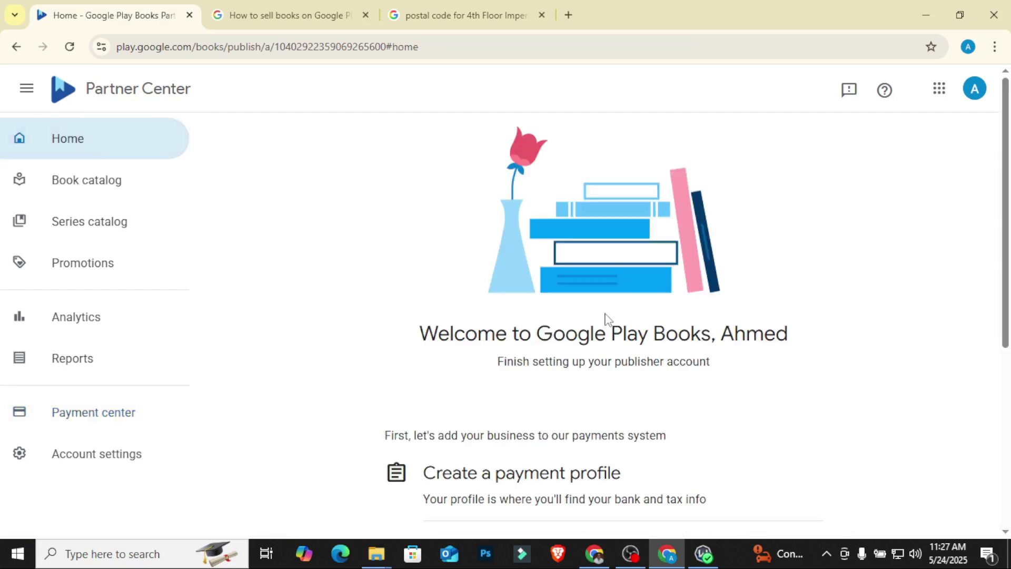
scroll(606, 321, down, 5)
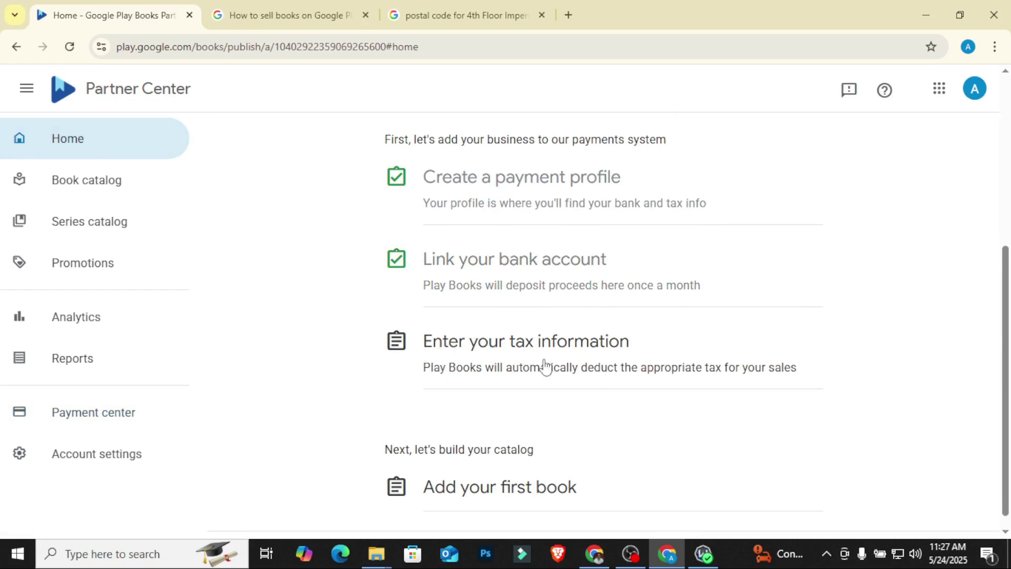
click(513, 350)
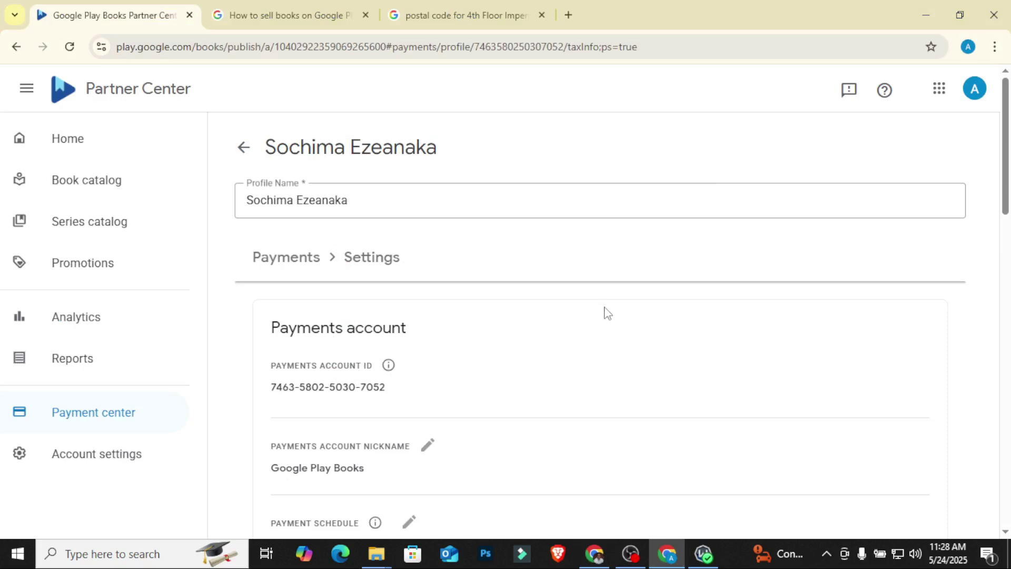
Step: Review the payment profile settings, including the payments account ID and 'Google Play Books' nickname
scroll(607, 314, down, 5)
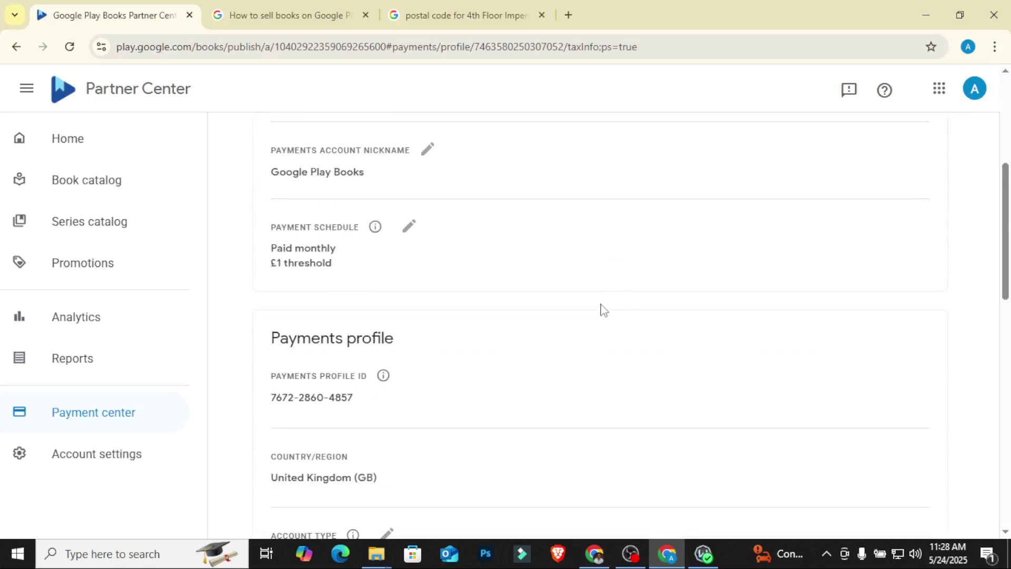
scroll(602, 309, down, 4)
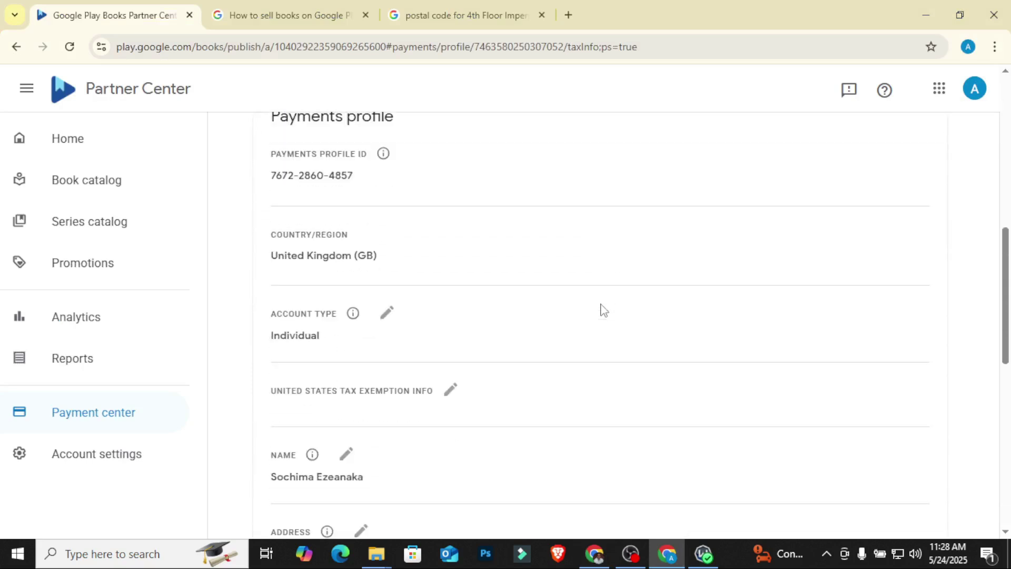
scroll(603, 314, down, 8)
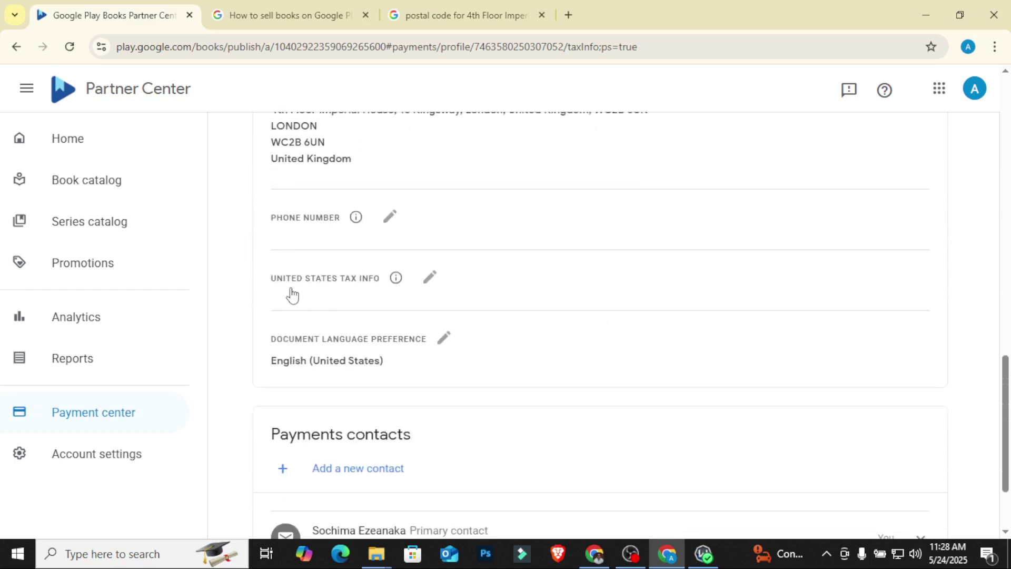
scroll(327, 295, up, 15)
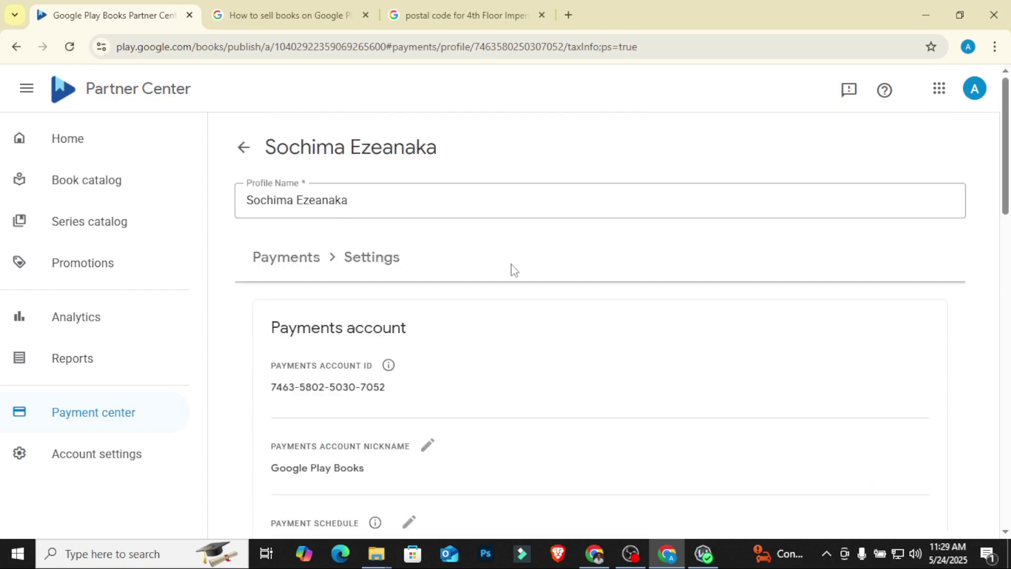
scroll(372, 269, down, 3)
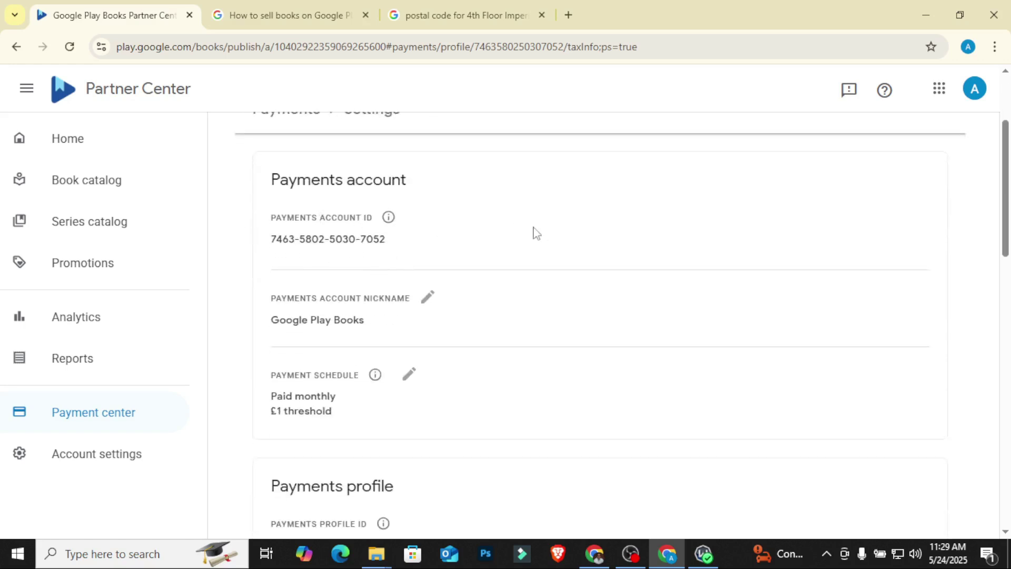
scroll(553, 242, down, 1)
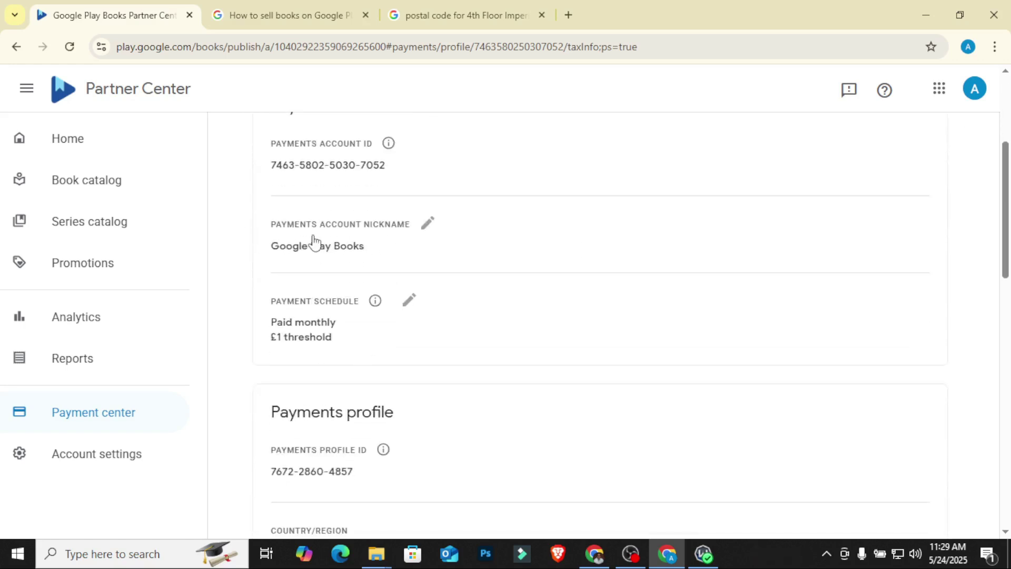
scroll(488, 255, down, 1)
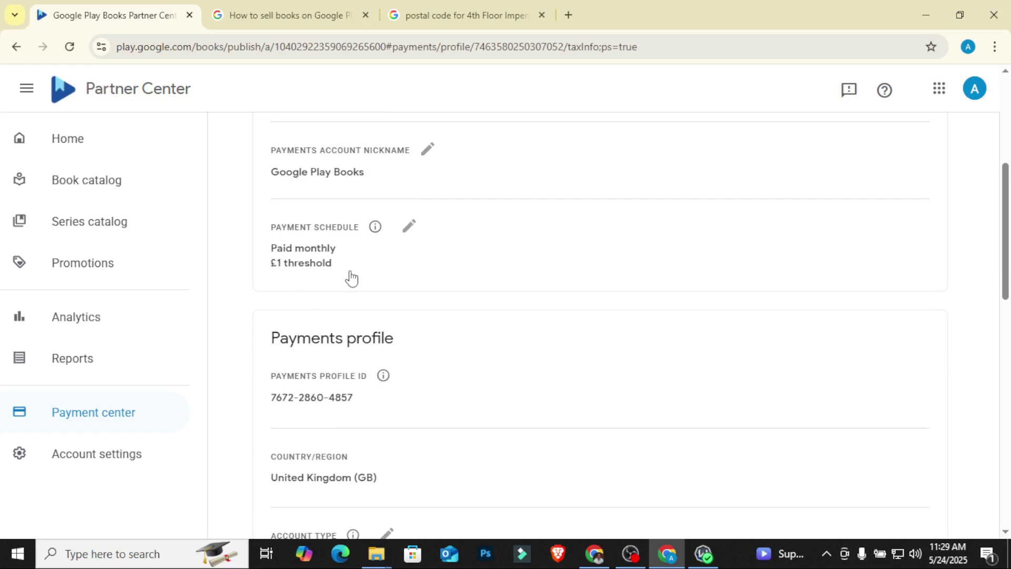
scroll(556, 279, down, 2)
scroll(474, 284, down, 1)
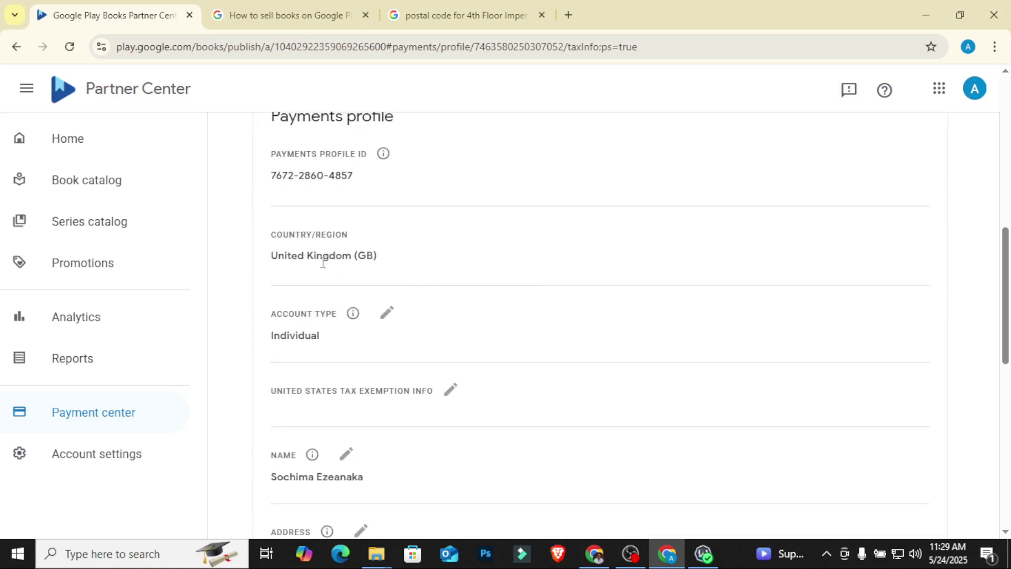
scroll(337, 274, down, 2)
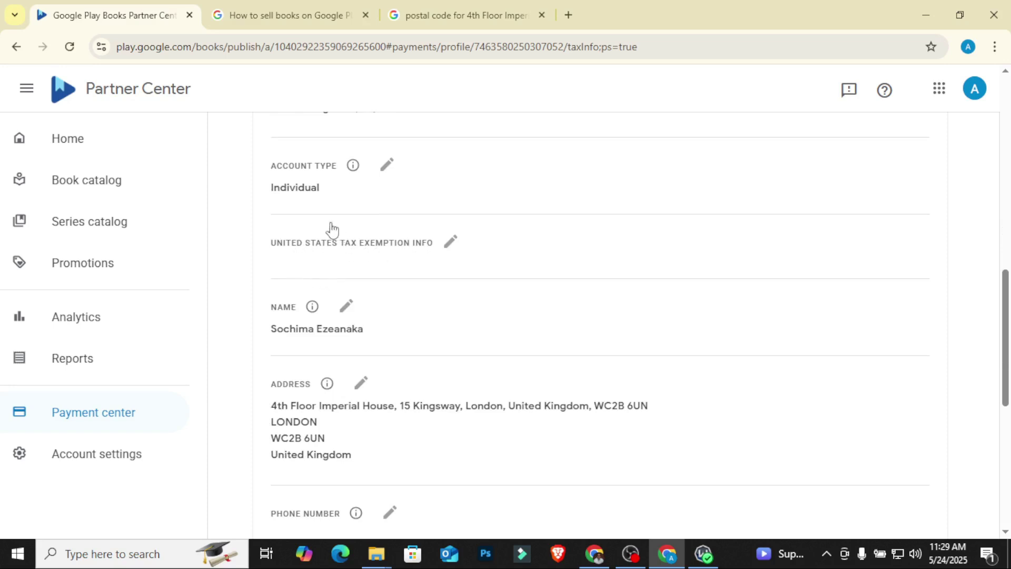
Step: Check the optional US tax exemption info, leave it empty, and return to Home
click(451, 243)
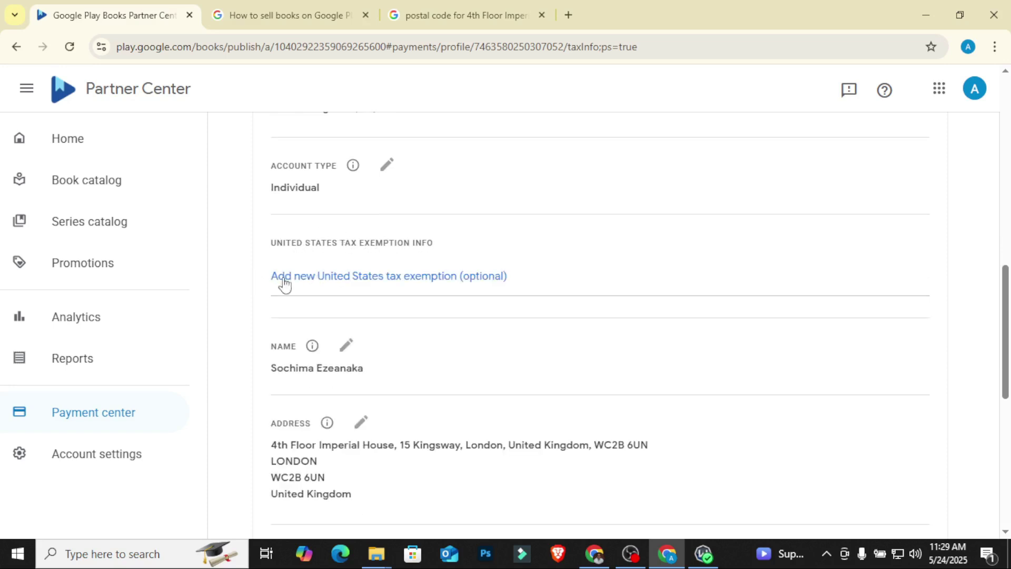
scroll(578, 311, down, 8)
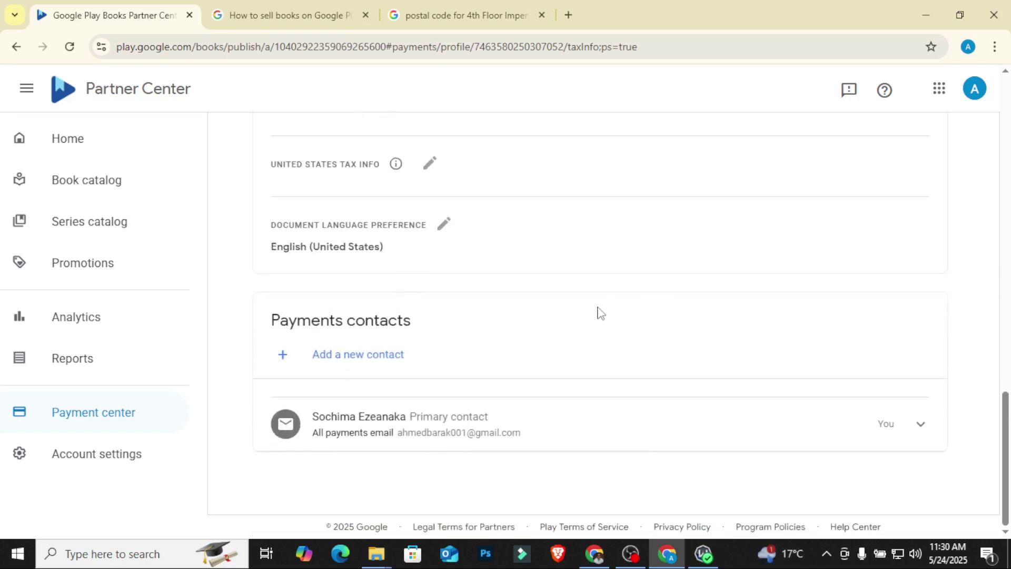
scroll(599, 312, up, 1)
click(92, 156)
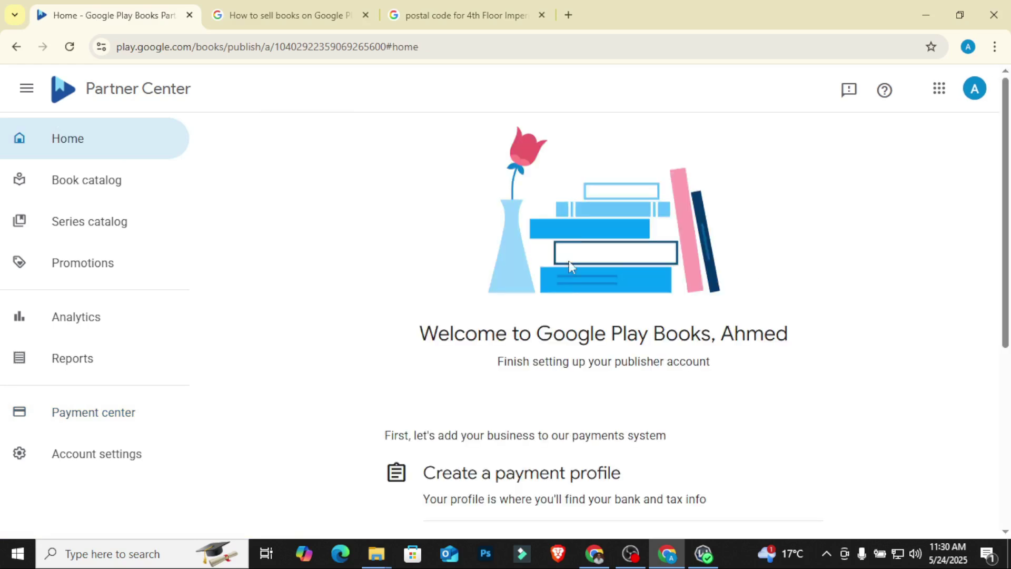
Step: Scroll Home to the checklist showing payment profile, bank account and tax information all checked
scroll(567, 264, down, 5)
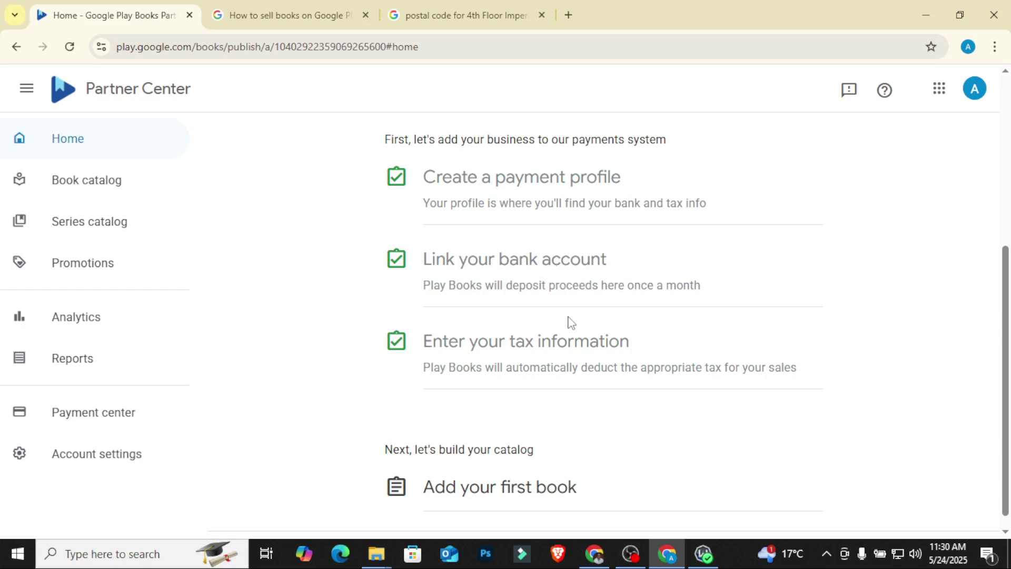
Step: Open Payment center and review the profile created 2025-05-24 and the WORLD ebook sales territory
click(129, 413)
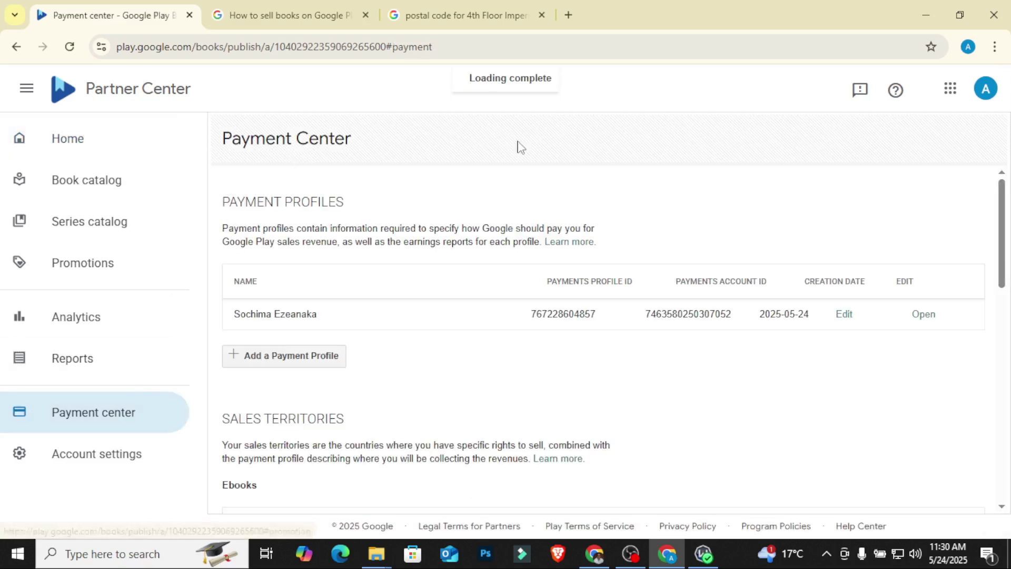
scroll(428, 238, down, 10)
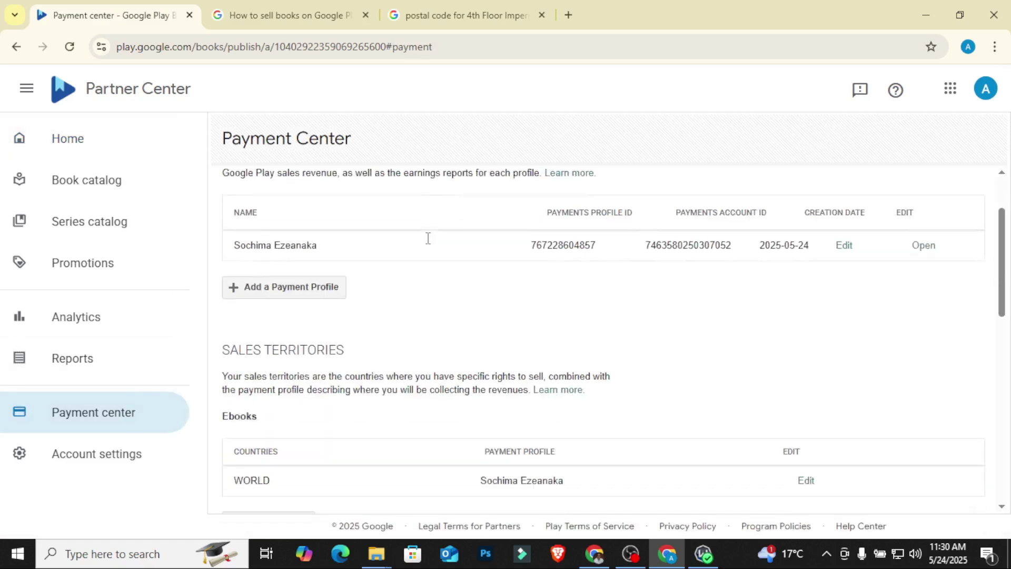
scroll(423, 247, down, 2)
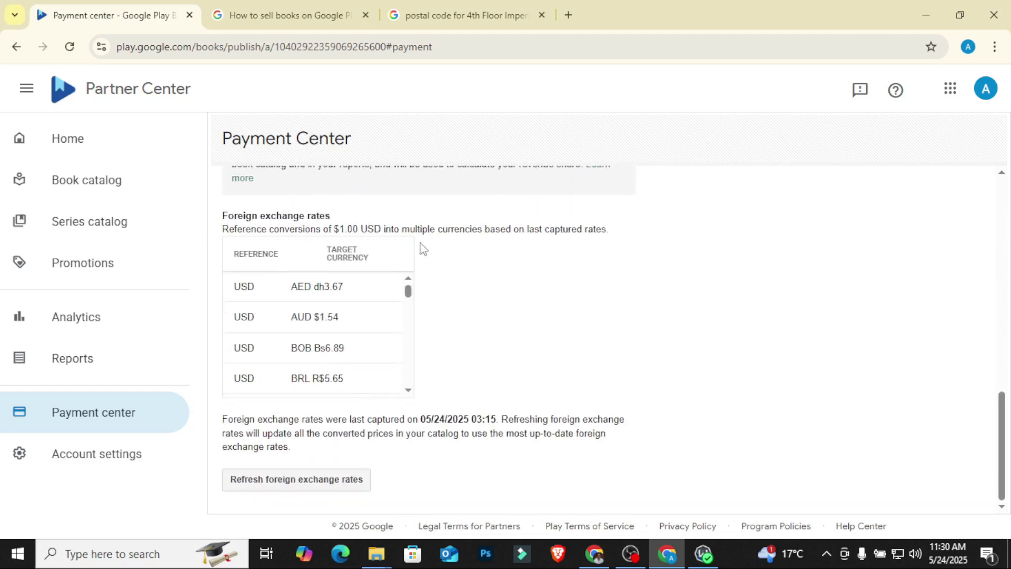
scroll(418, 258, up, 10)
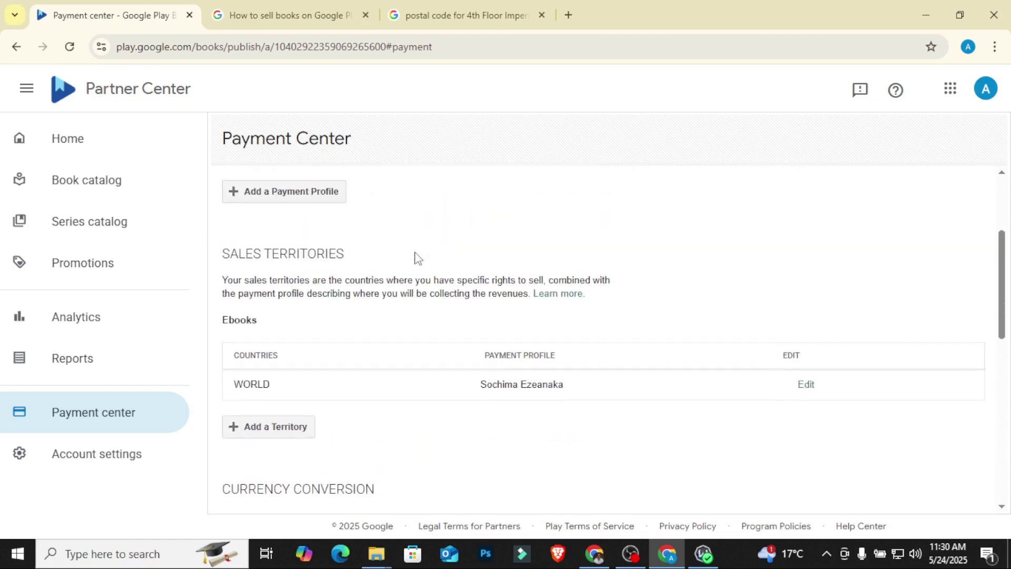
scroll(417, 258, up, 1)
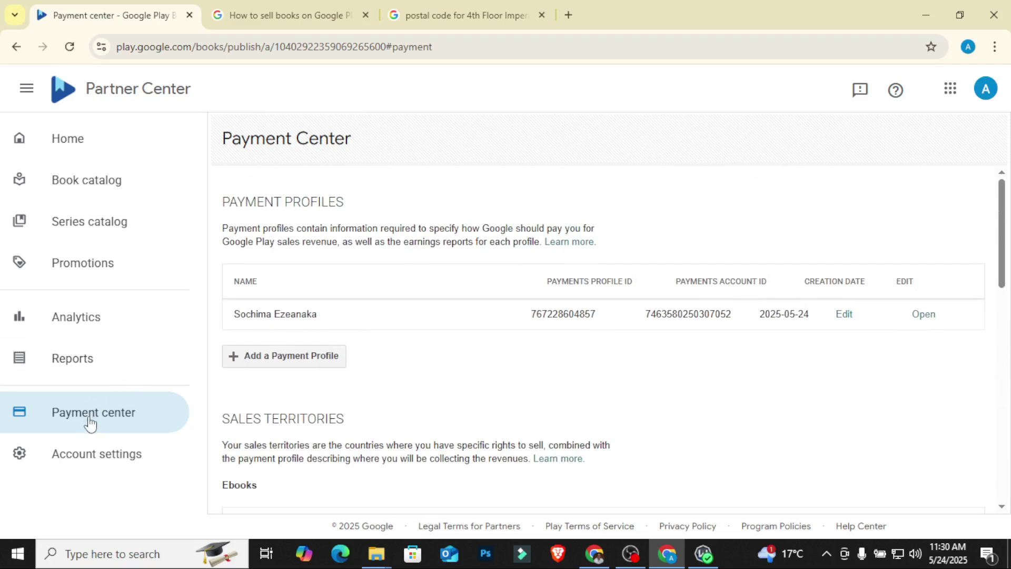
Step: Open the payment profile, check £0.00 earnings and the pending bank verification, then head back Home
click(848, 319)
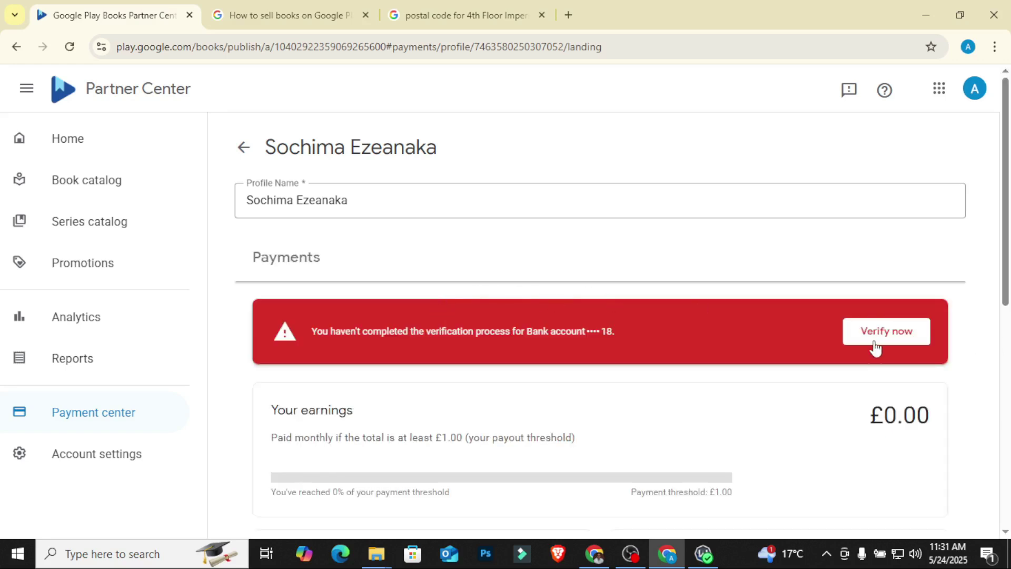
scroll(676, 334, down, 1)
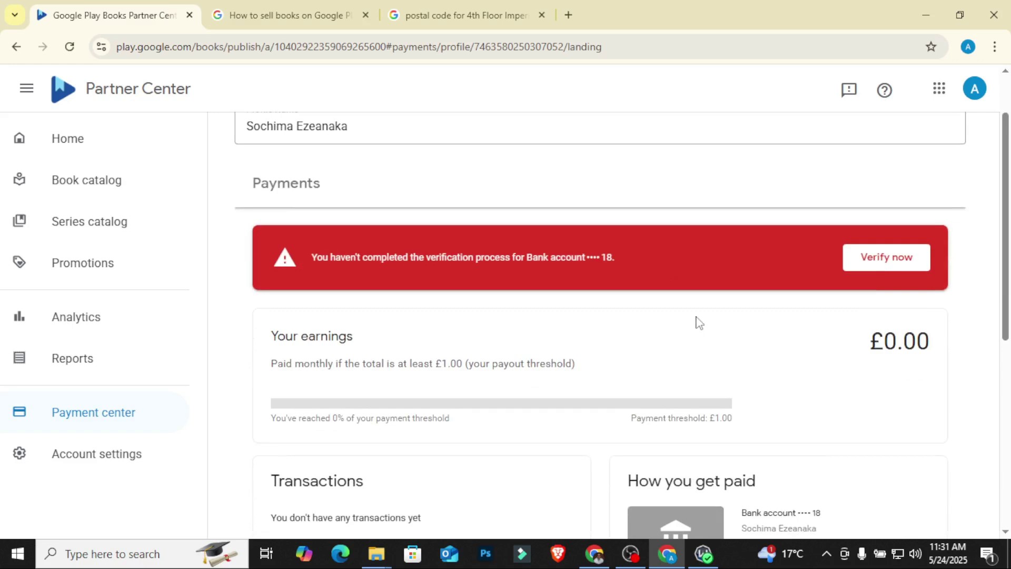
scroll(698, 321, down, 3)
scroll(472, 280, down, 3)
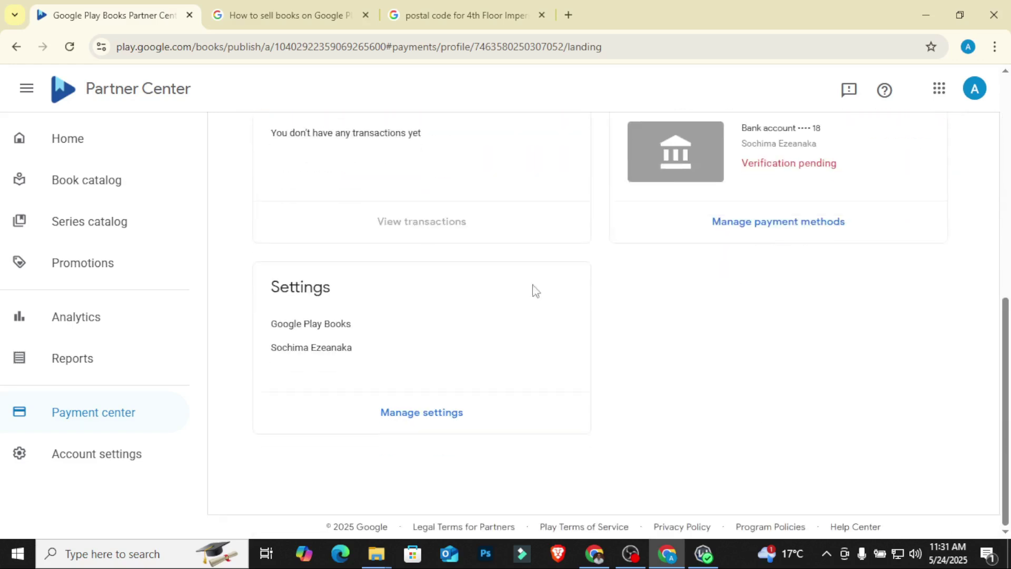
scroll(548, 293, up, 6)
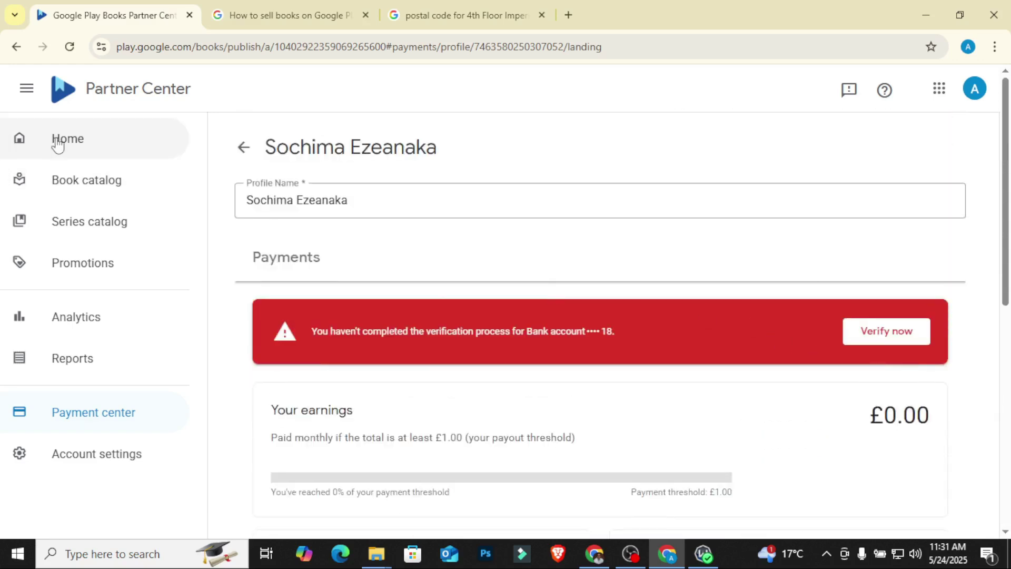
click(83, 143)
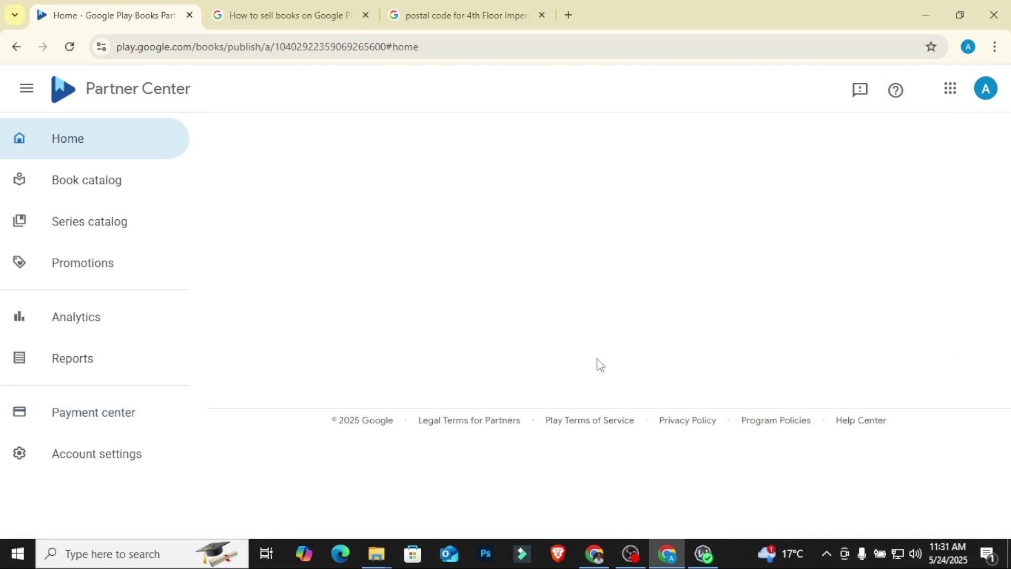
Step: Scroll Home to confirm all three payment steps are checked, with 'Add your first book' next
scroll(400, 289, down, 5)
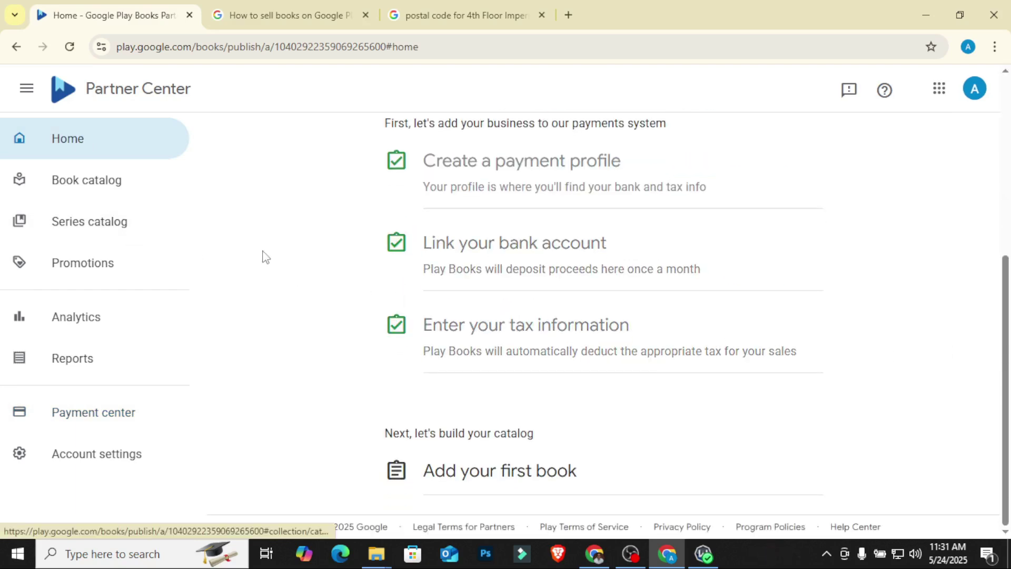
scroll(261, 253, up, 4)
scroll(245, 233, down, 4)
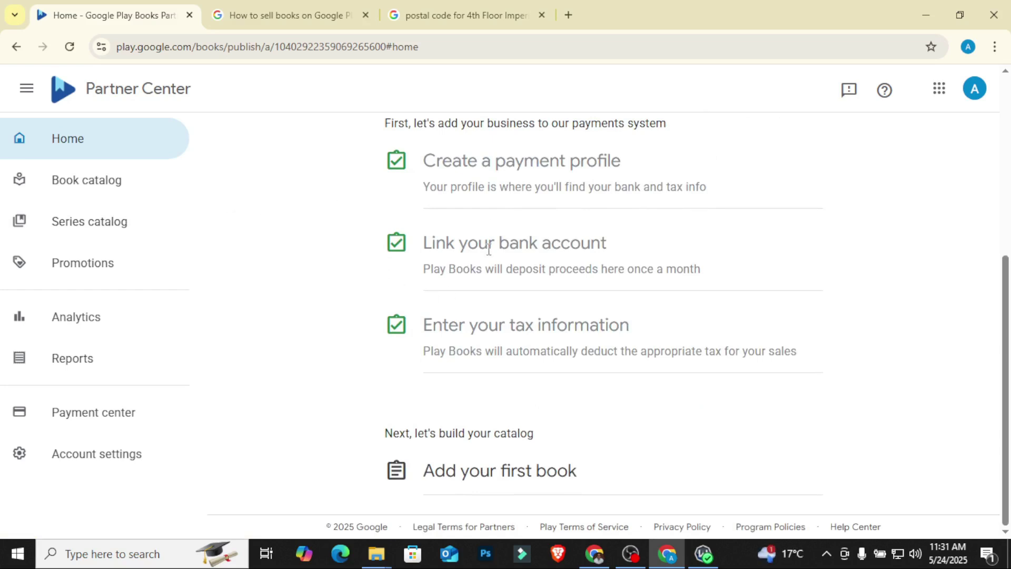
scroll(323, 233, up, 3)
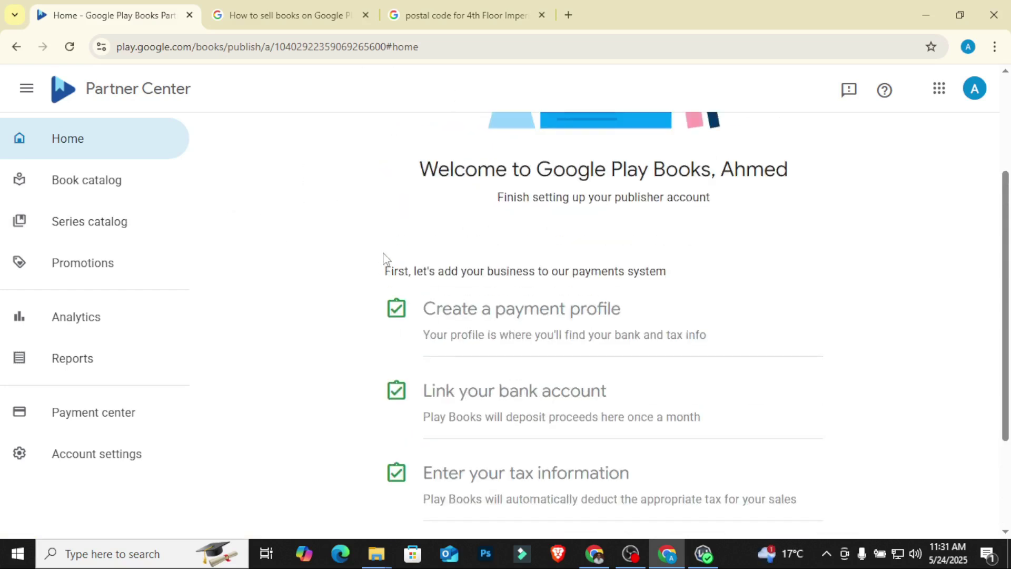
scroll(384, 259, down, 3)
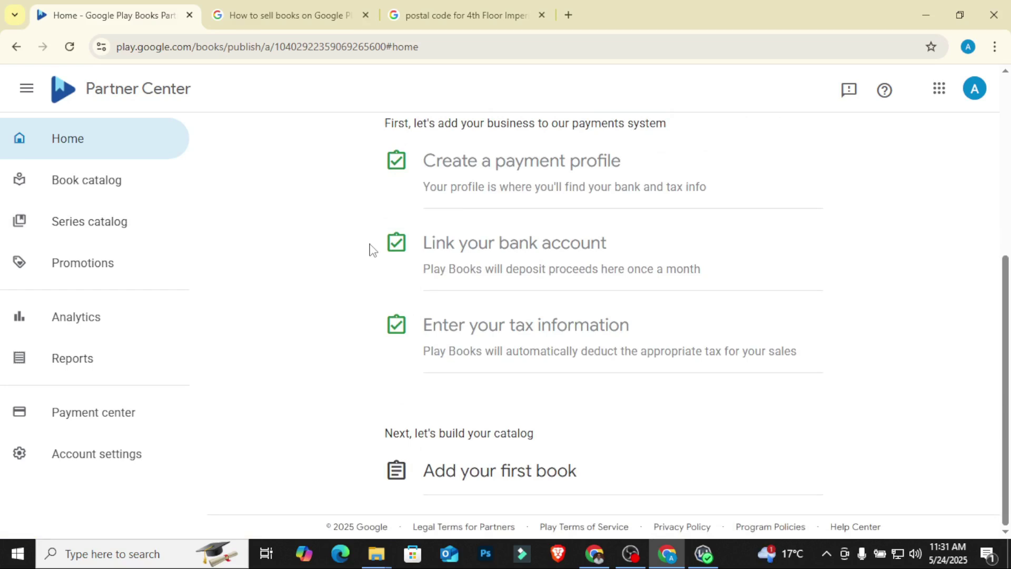